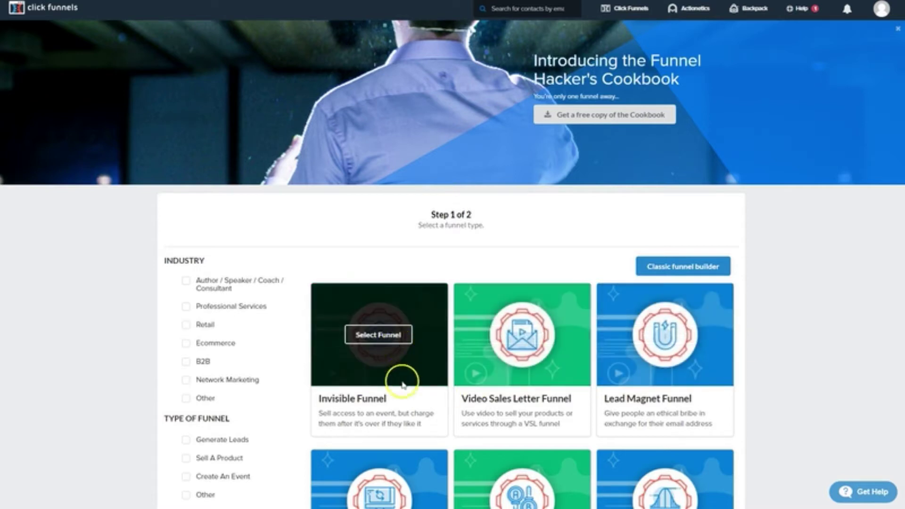
Step: Scroll through the page to review its content before building a funnel
scroll(402, 374, down, 2)
scroll(403, 377, down, 2)
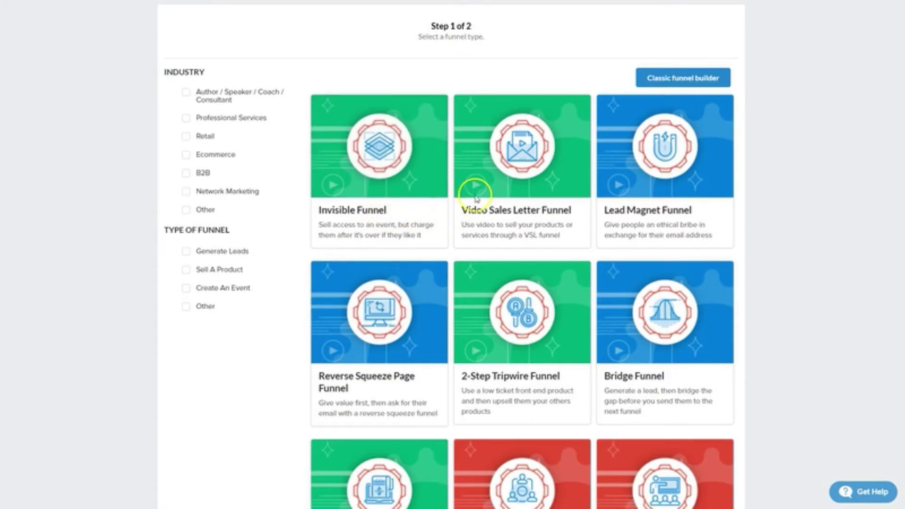
mouse_move(485, 203)
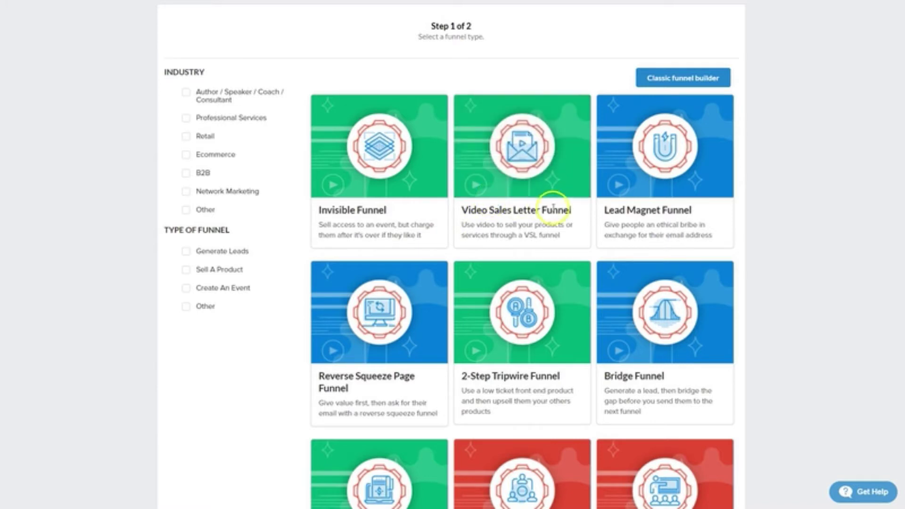
mouse_move(662, 207)
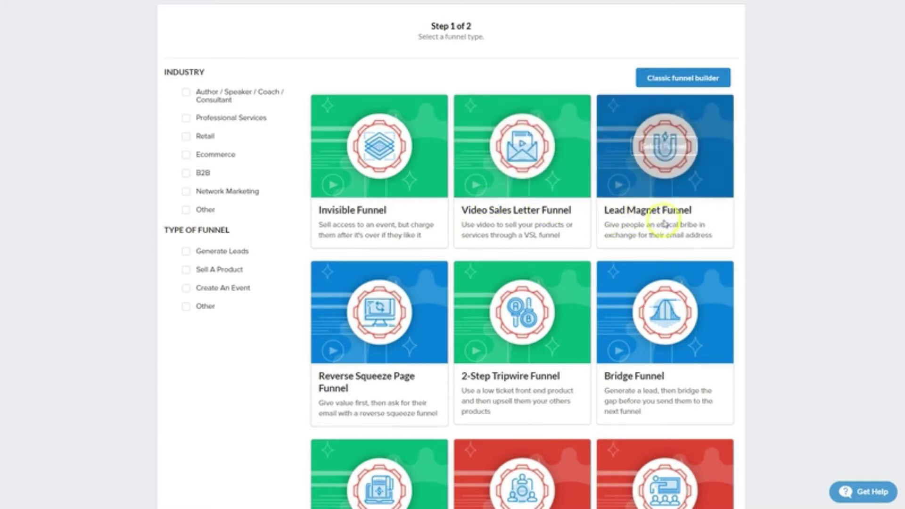
scroll(648, 233, down, 3)
scroll(649, 234, down, 1)
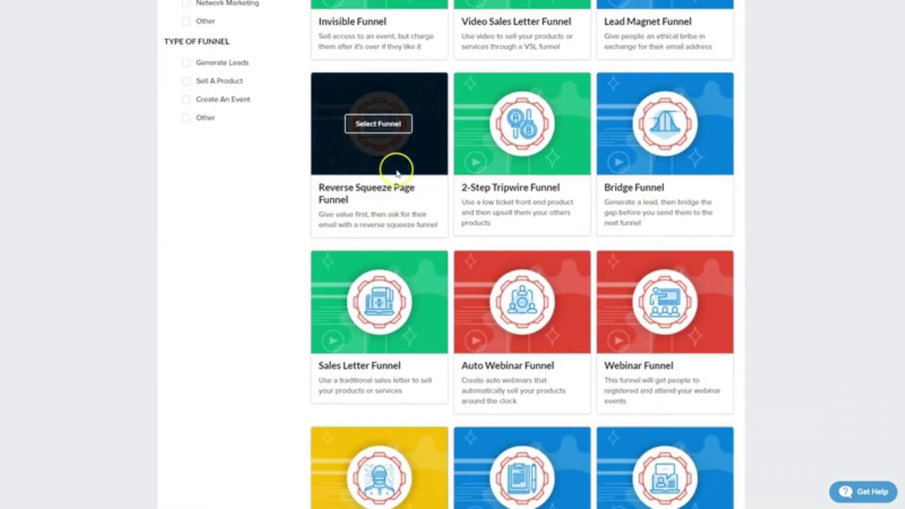
mouse_move(403, 169)
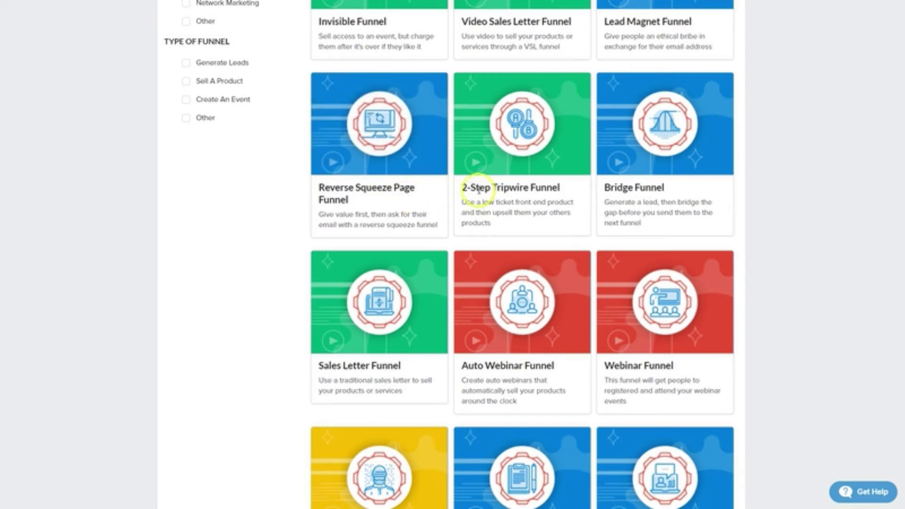
mouse_move(497, 171)
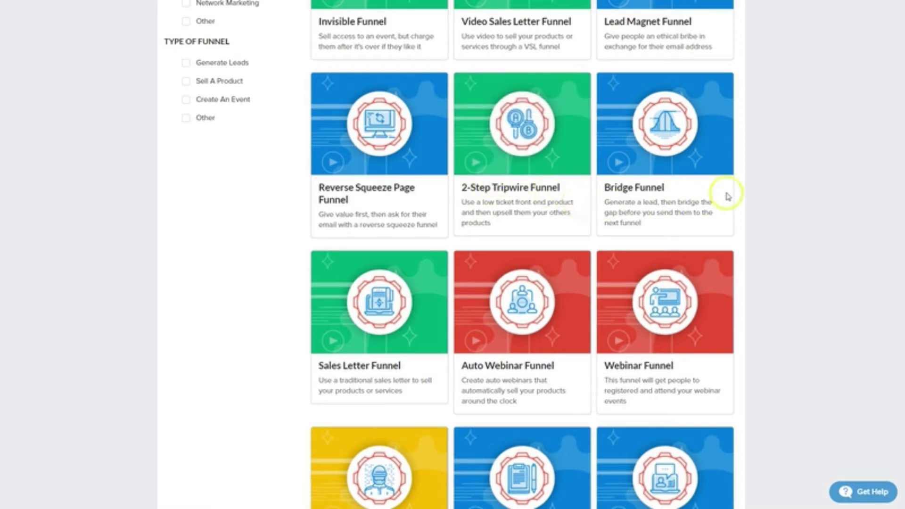
mouse_move(714, 179)
scroll(710, 212, down, 5)
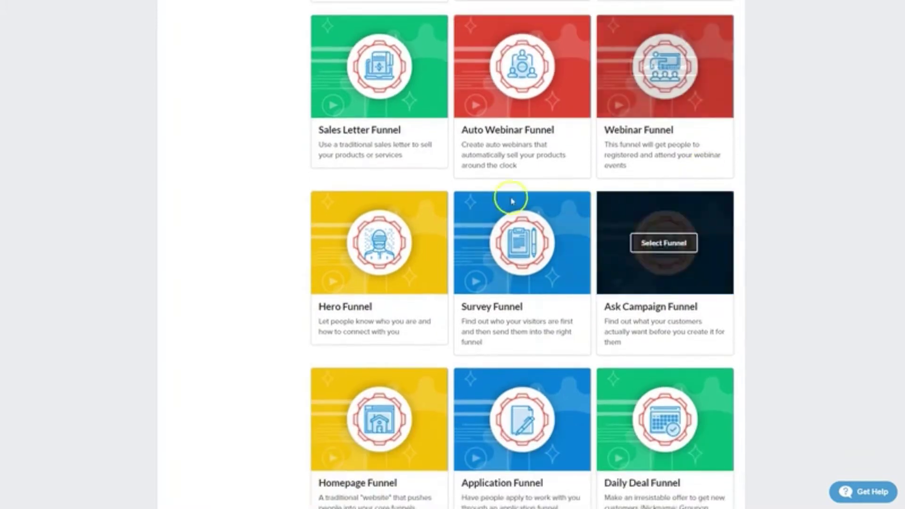
mouse_move(423, 86)
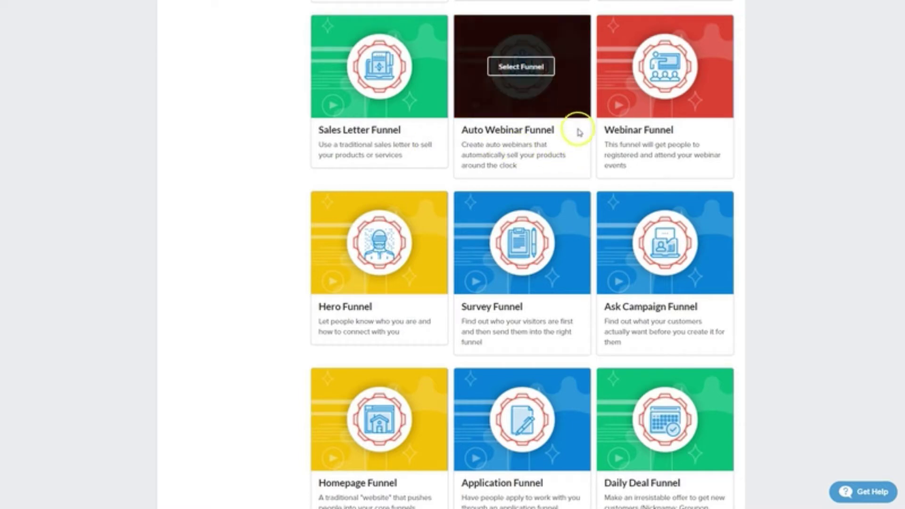
mouse_move(624, 108)
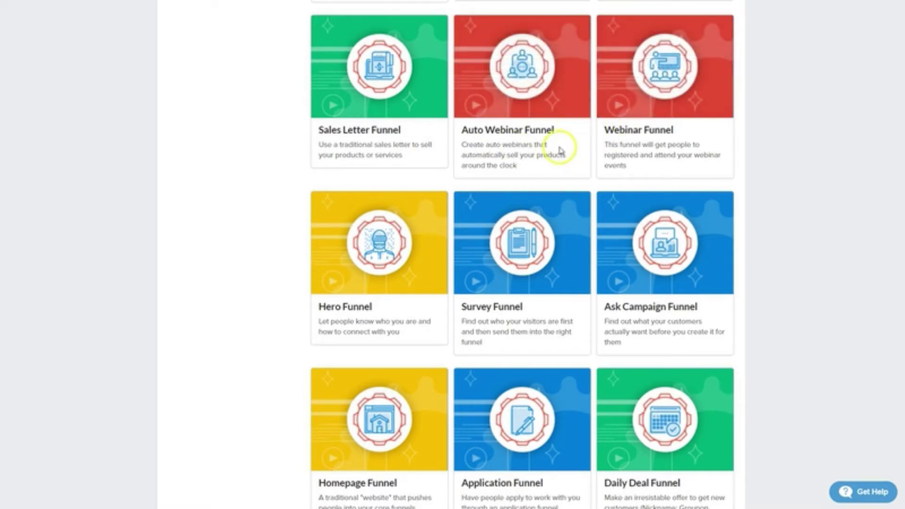
scroll(420, 178, down, 2)
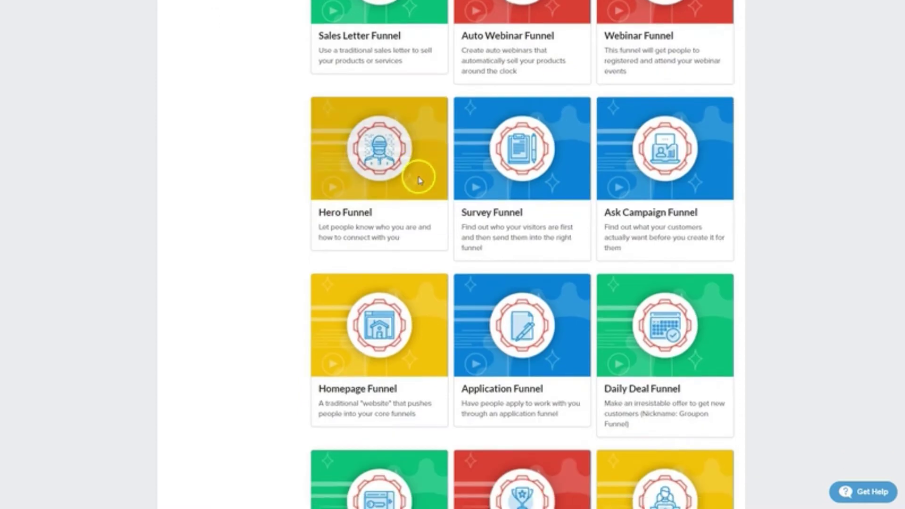
mouse_move(420, 184)
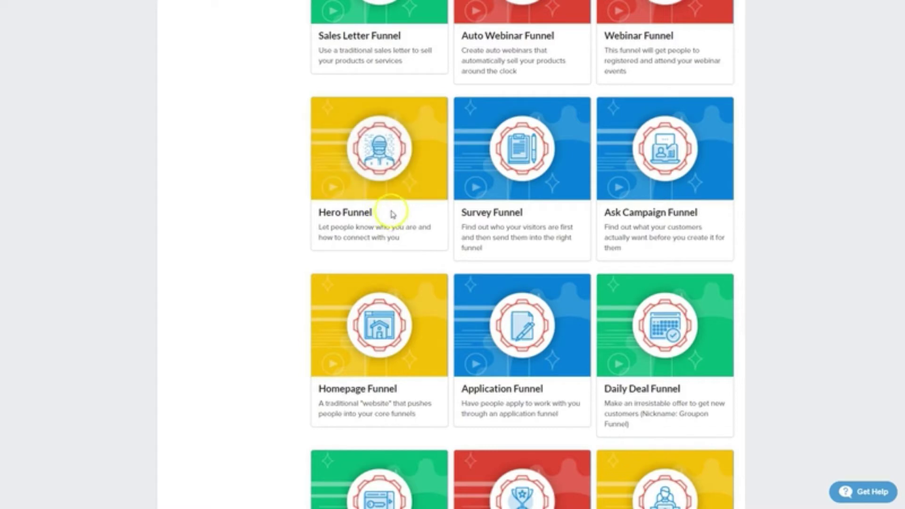
mouse_move(580, 188)
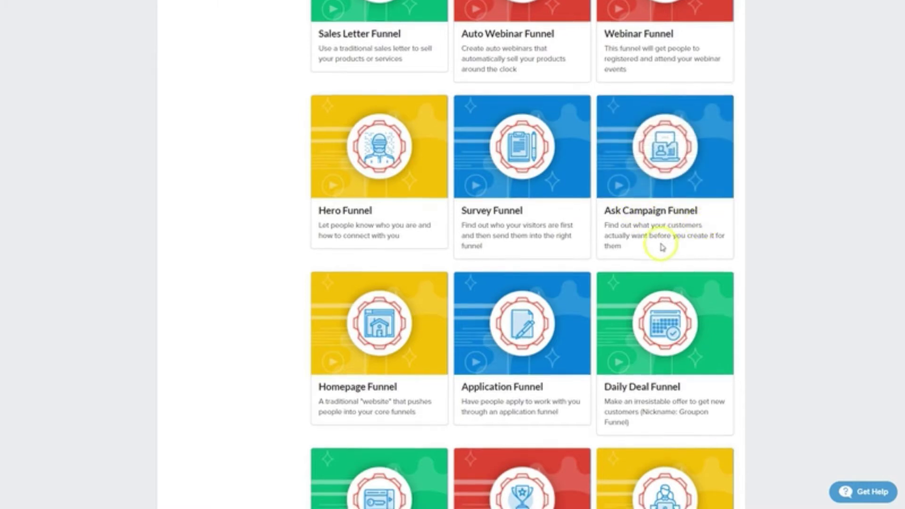
scroll(657, 243, down, 3)
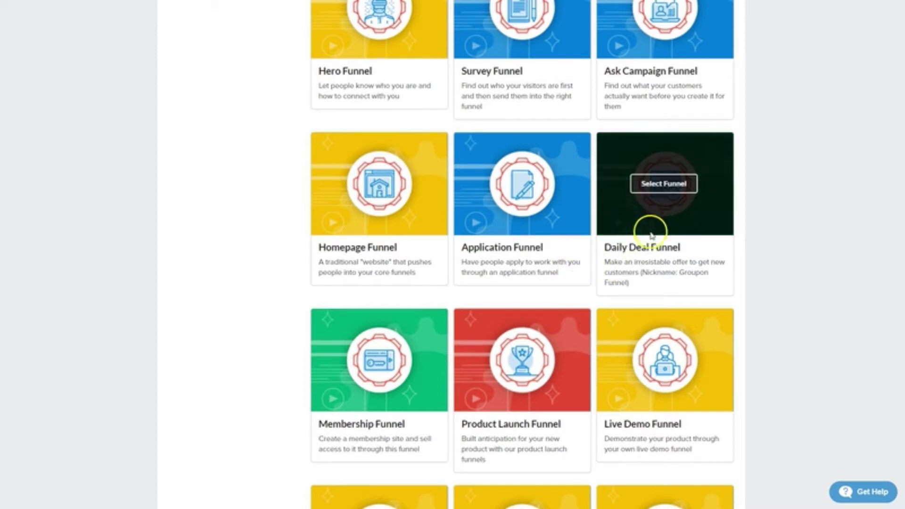
scroll(778, 289, down, 5)
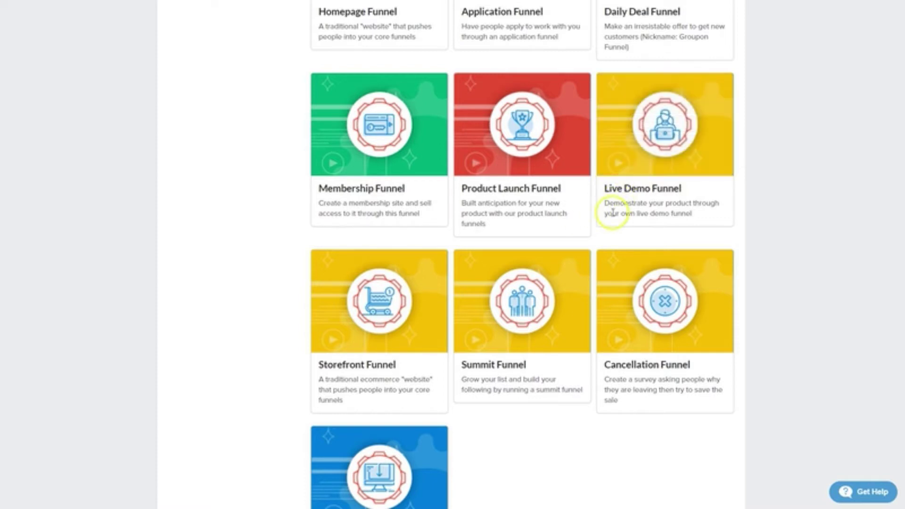
scroll(570, 215, down, 1)
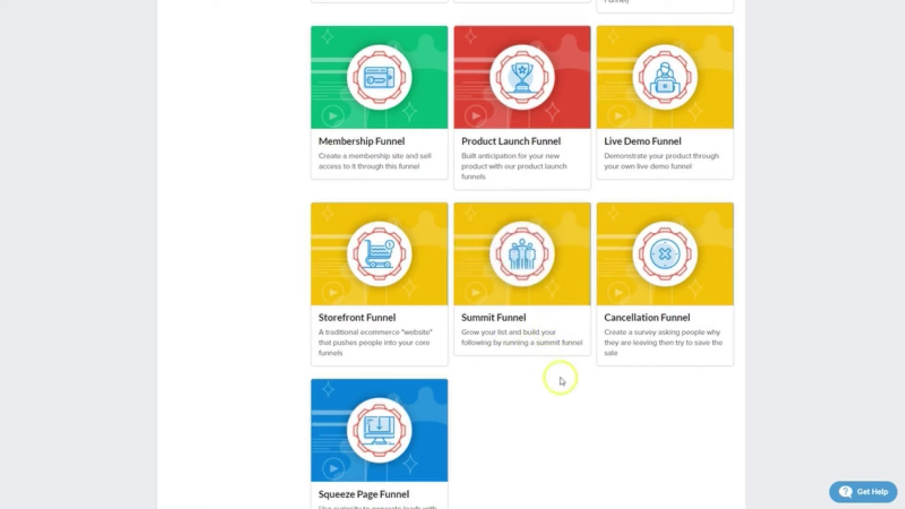
scroll(562, 381, down, 2)
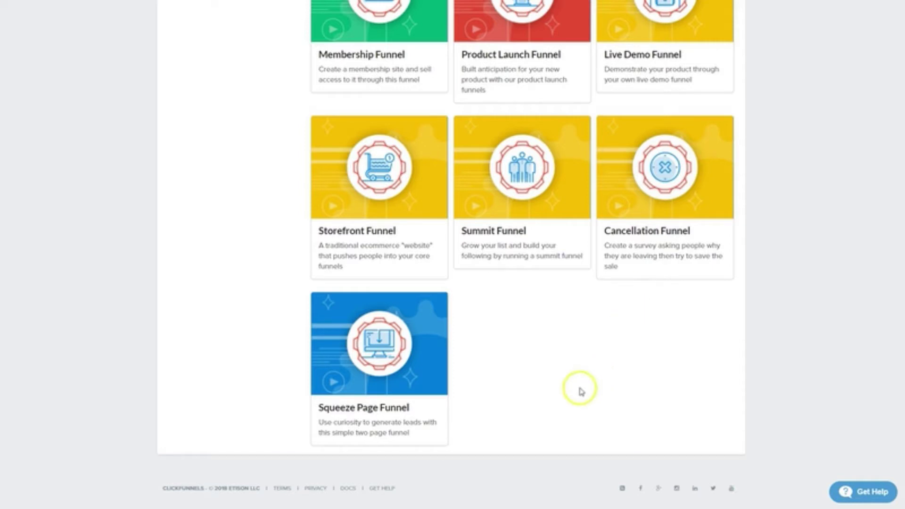
mouse_move(428, 317)
click(535, 358)
scroll(536, 361, up, 20)
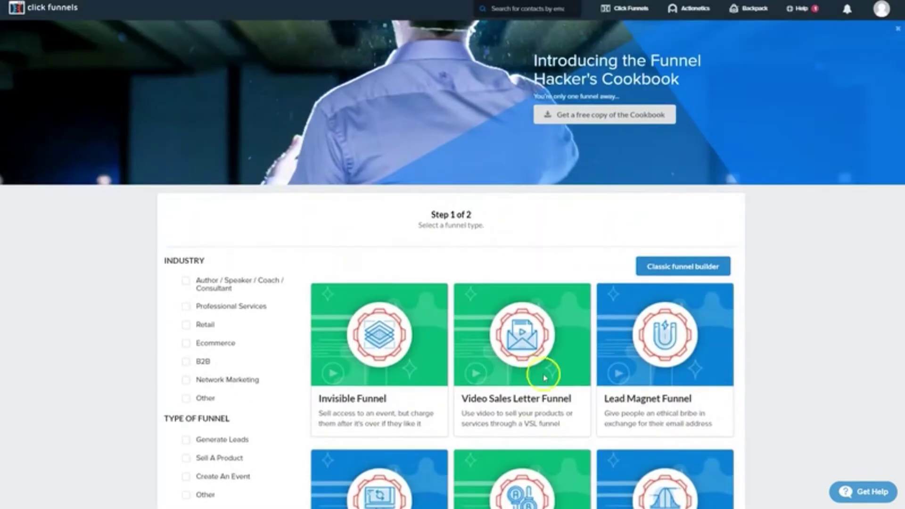
scroll(796, 390, down, 3)
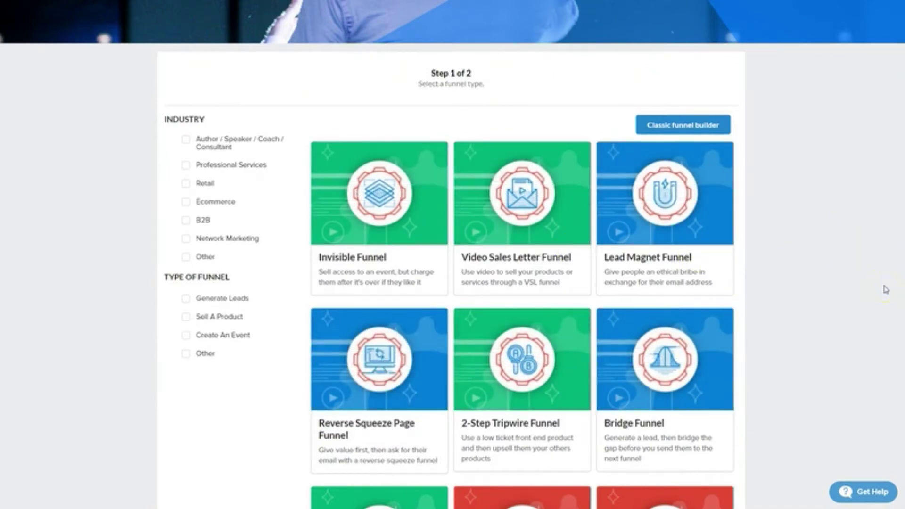
scroll(856, 285, up, 3)
scroll(820, 334, down, 5)
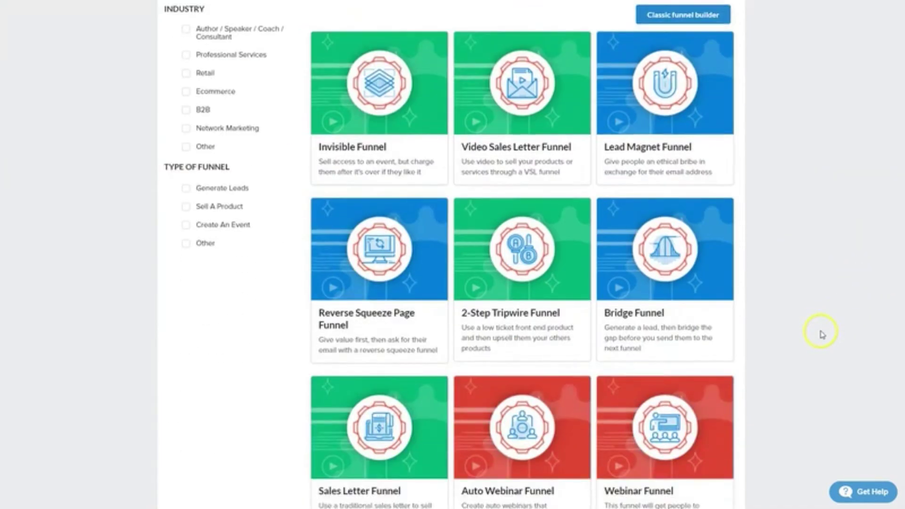
scroll(819, 334, down, 6)
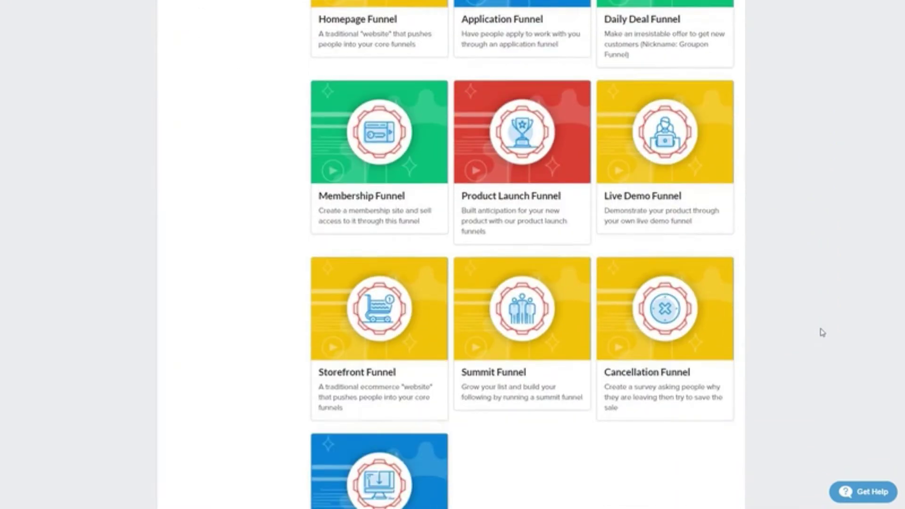
scroll(823, 333, down, 2)
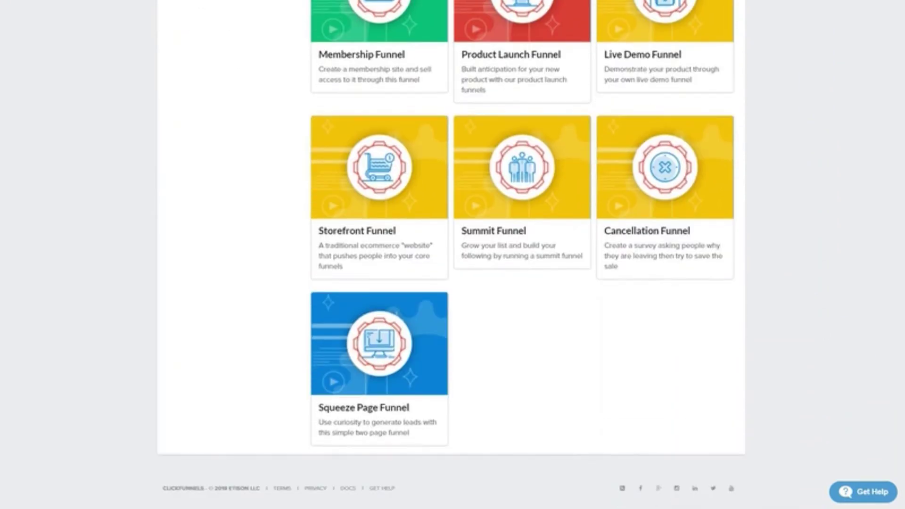
scroll(451, 254, up, 4)
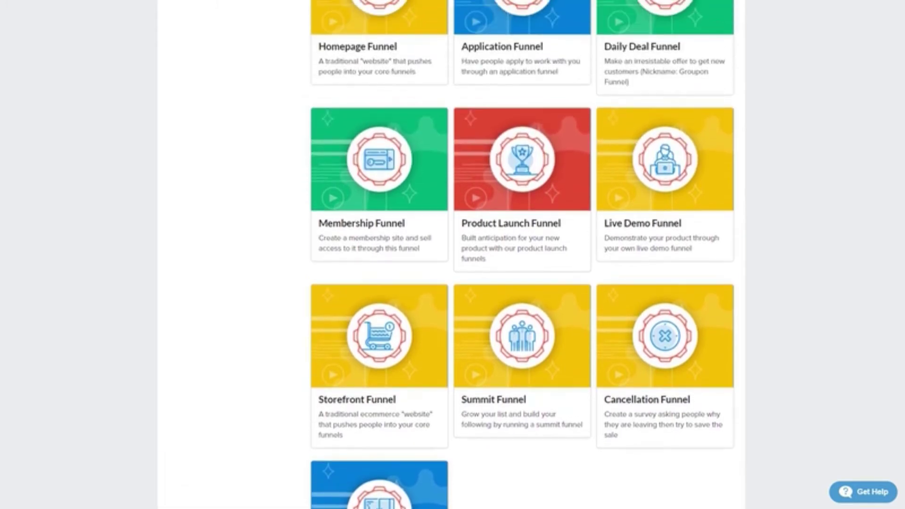
scroll(522, 254, up, 5)
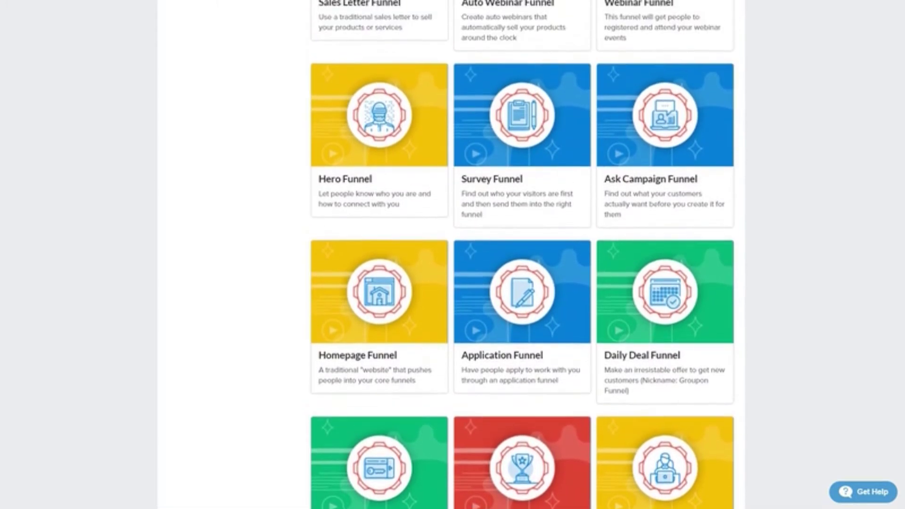
drag(895, 249, 901, 84)
scroll(885, 192, up, 3)
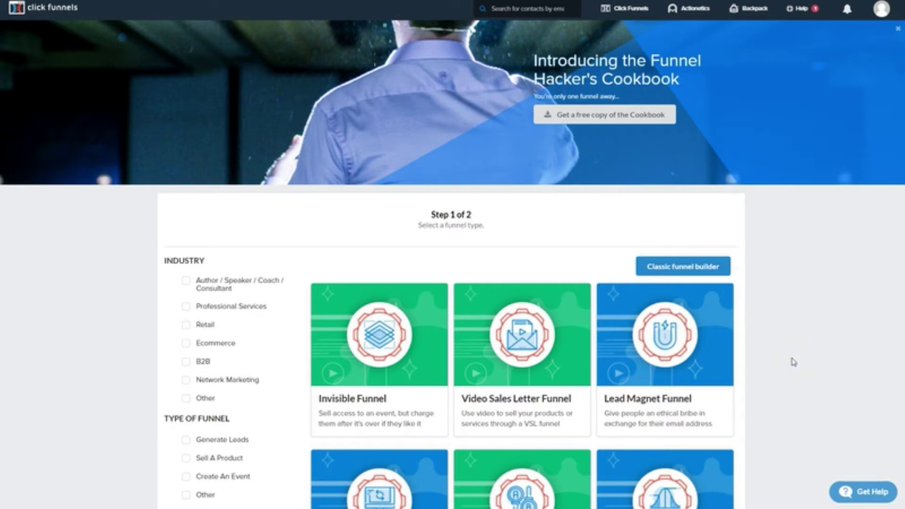
Step: Start a Classic Sell Your Product sales funnel named My Funnel
click(701, 268)
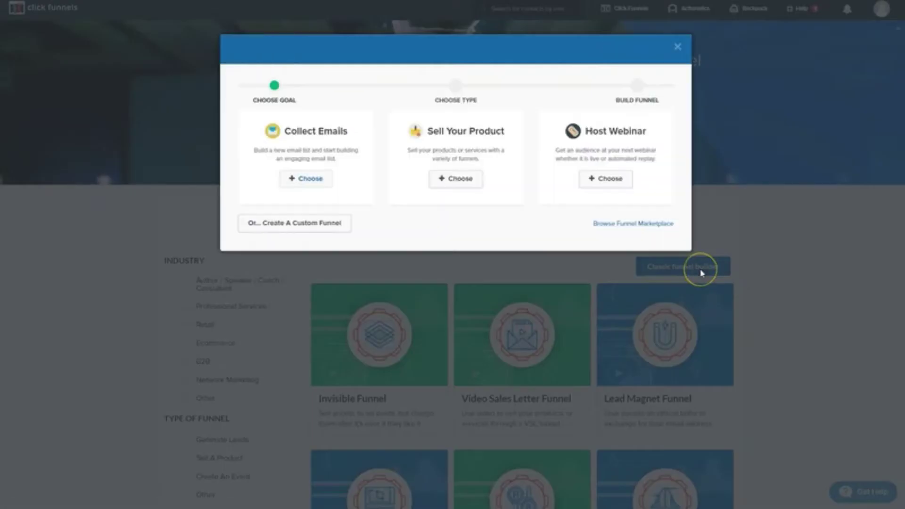
click(455, 181)
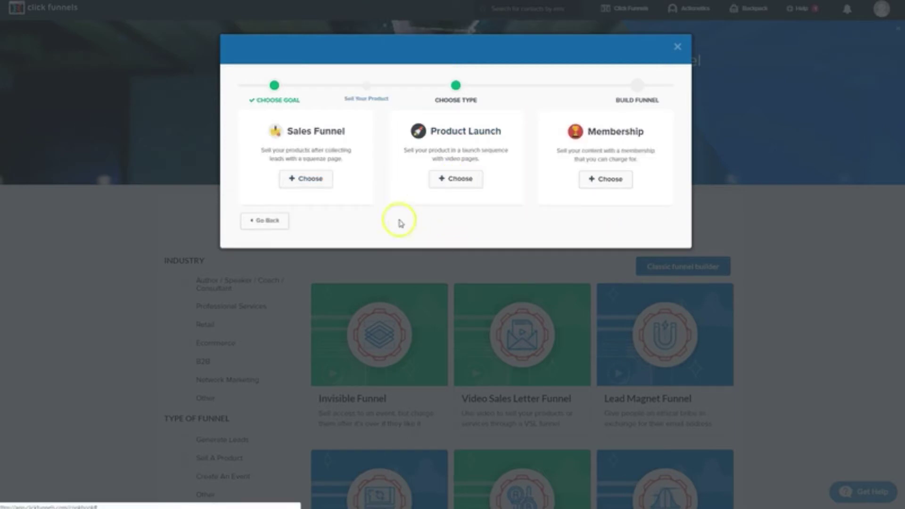
click(304, 180)
text(My Fu)
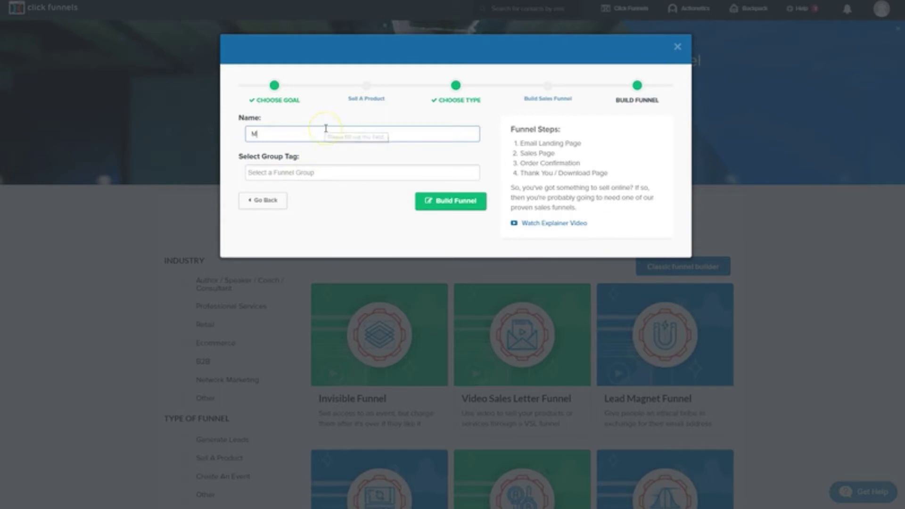
text(nnel)
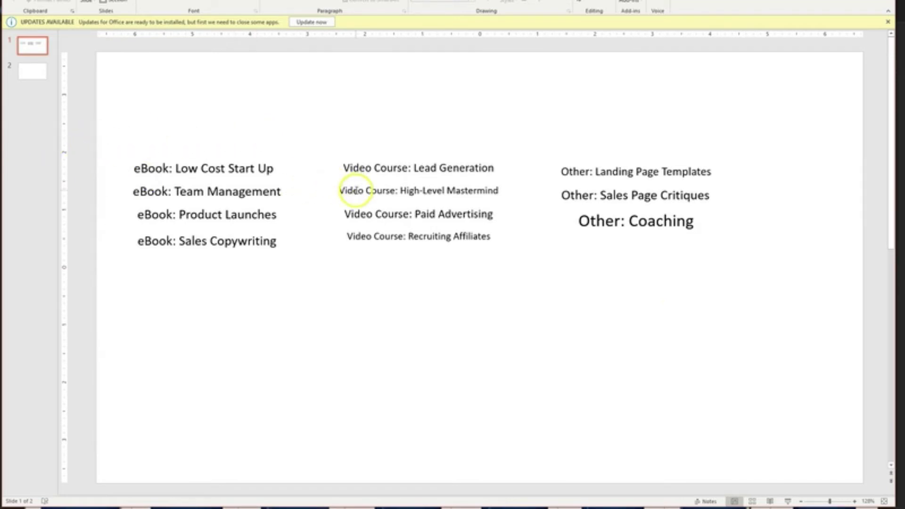
Step: Paste the Higher-Level Mastermind mockup picture onto blank slide 2
triple_click(356, 190)
click(447, 302)
key(Page_Down)
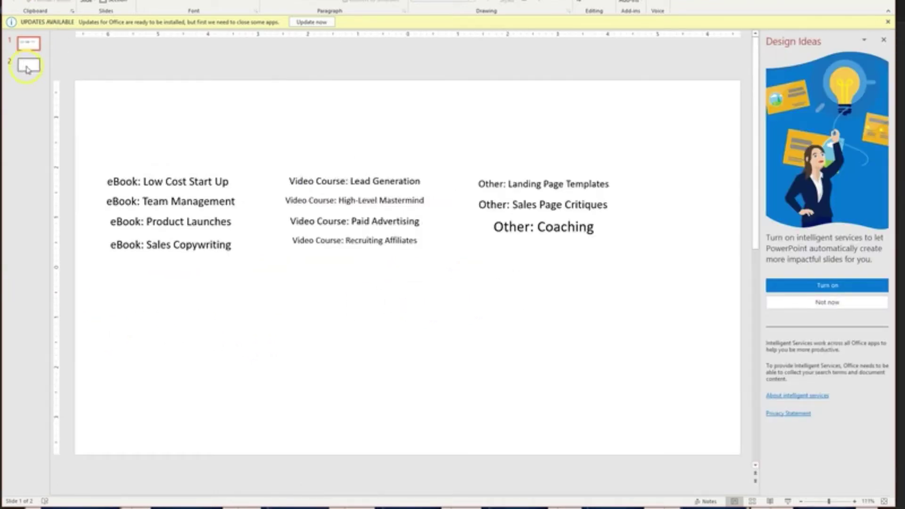
key(ctrl+v)
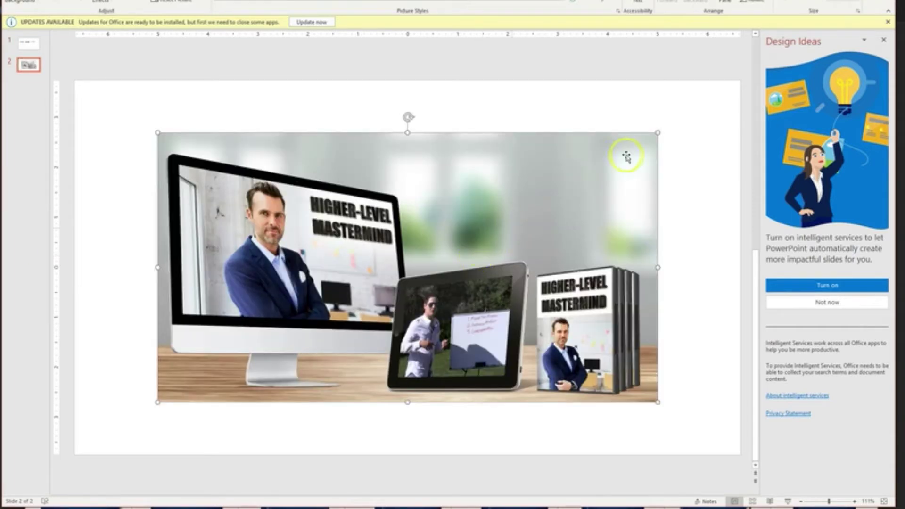
Step: Shrink the mockup to about half size, move it up and left, and return to slide 1
drag(654, 134, 398, 265)
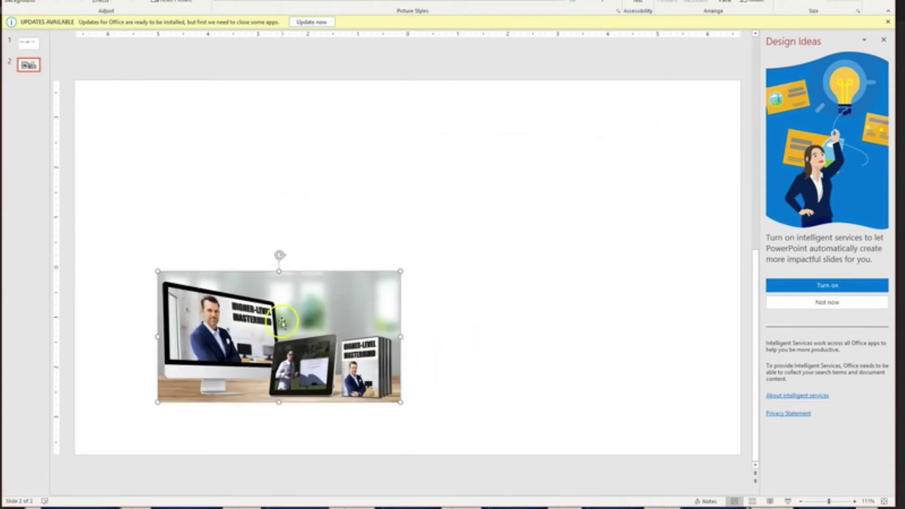
drag(283, 310, 572, 310)
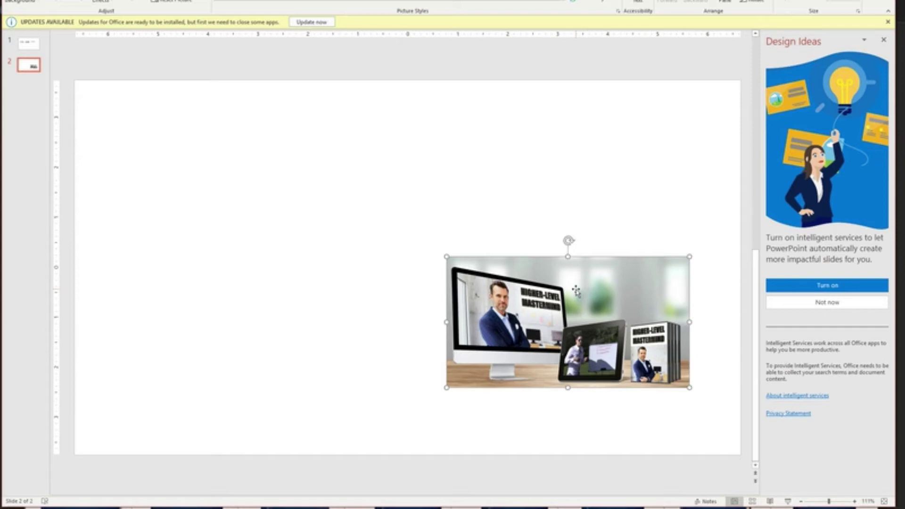
drag(576, 291, 563, 236)
click(28, 44)
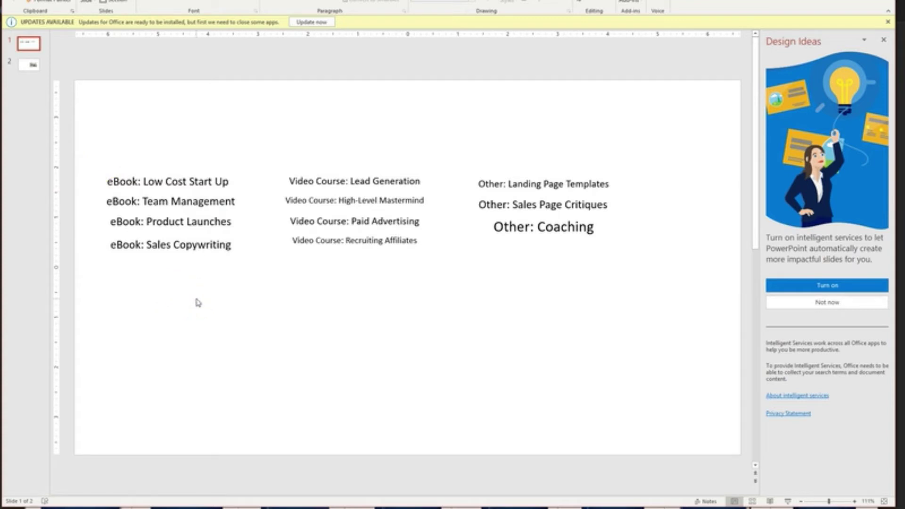
click(27, 66)
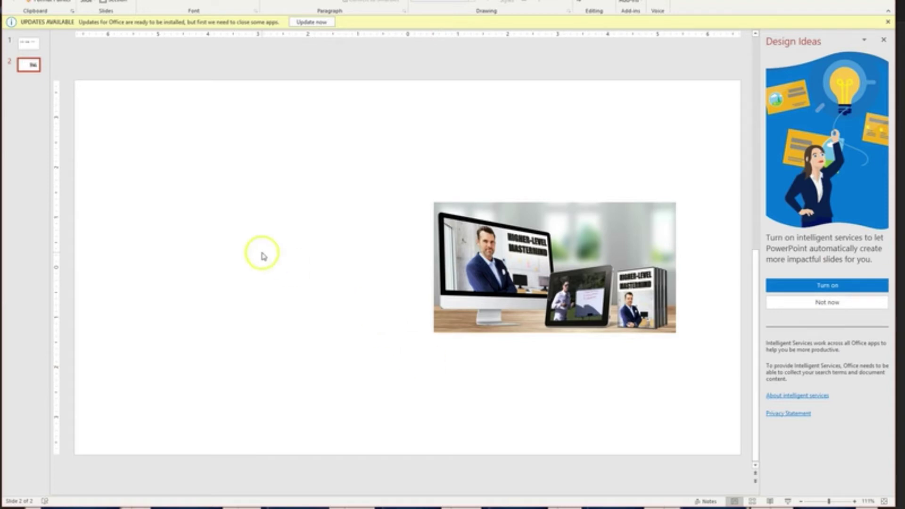
click(26, 46)
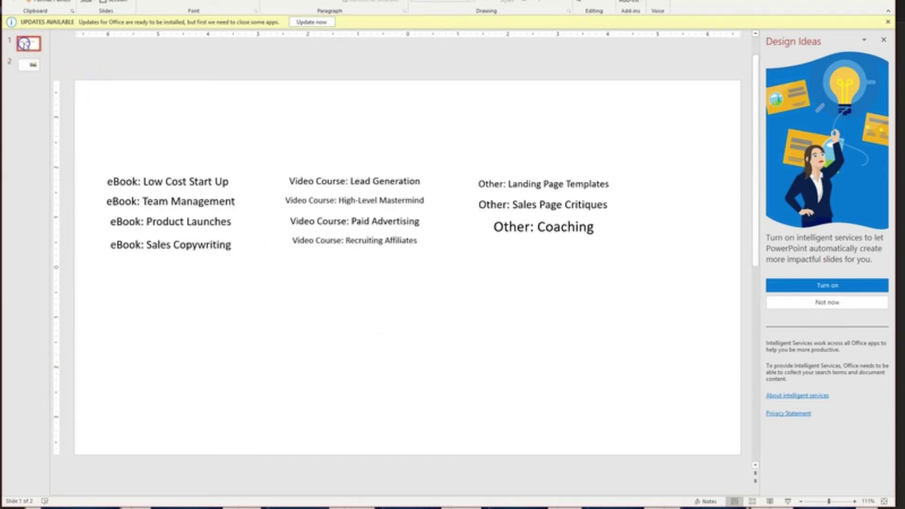
click(28, 64)
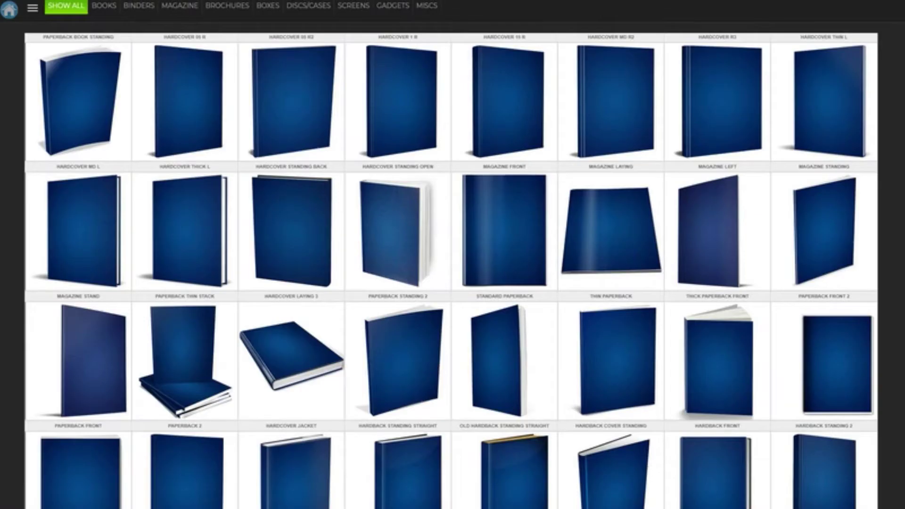
Step: Start a blank cover on the iPad Mini mockup and bring up the stock image search
mouse_move(525, 324)
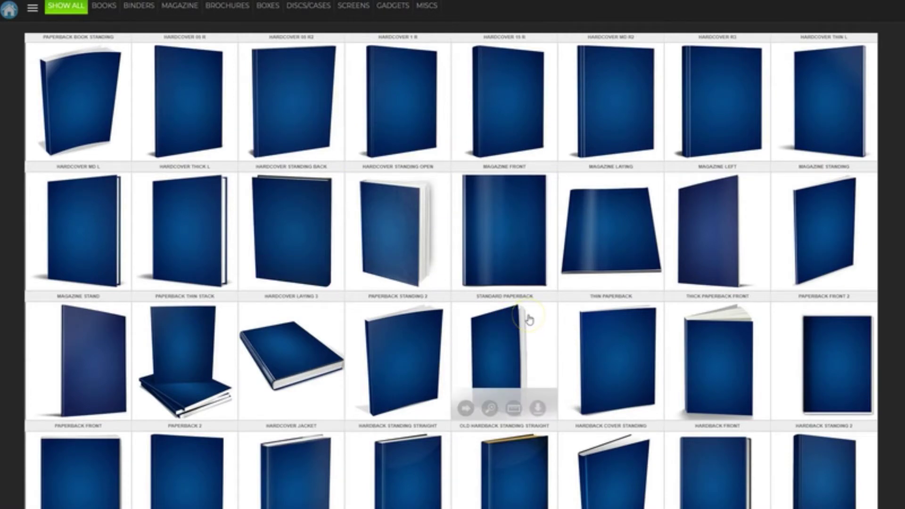
scroll(529, 320, down, 12)
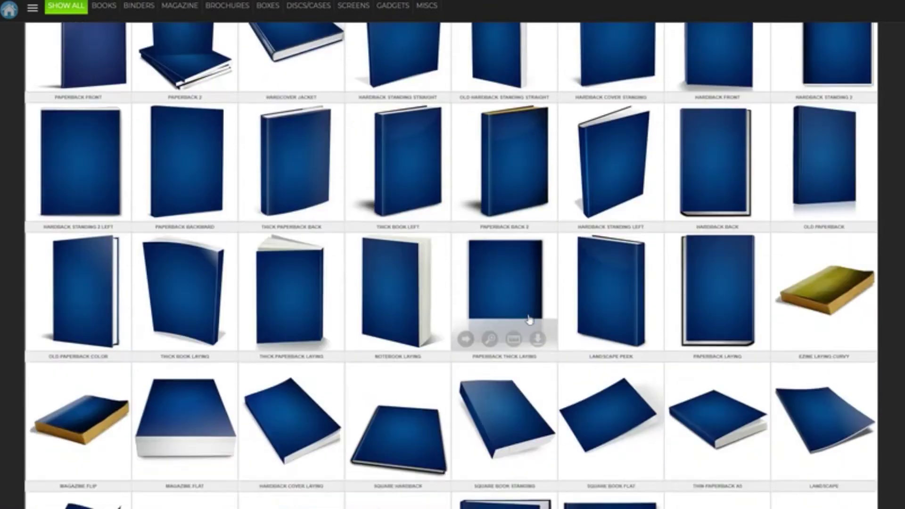
scroll(529, 319, down, 15)
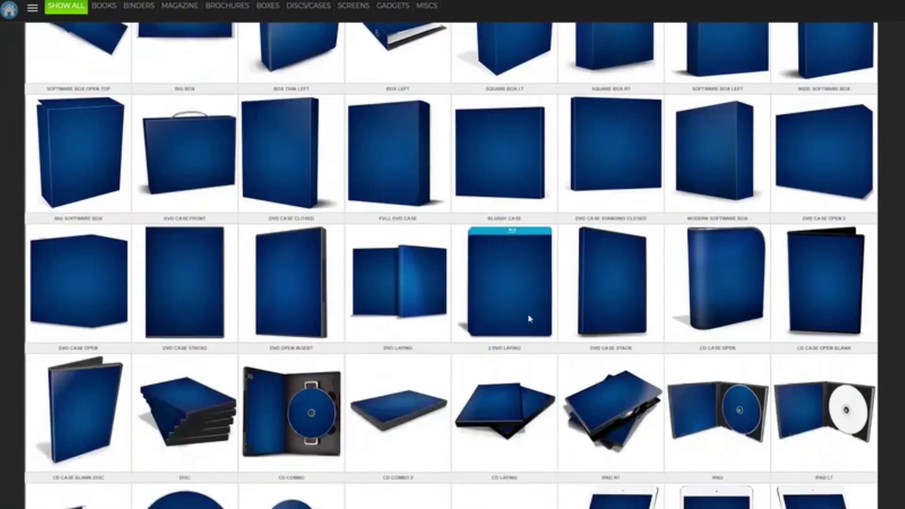
scroll(529, 320, down, 5)
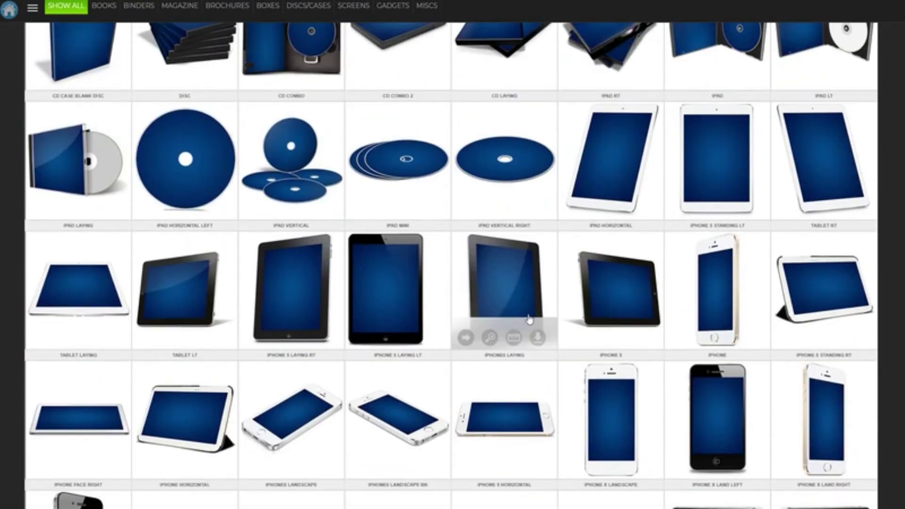
click(608, 292)
scroll(608, 290, up, 1)
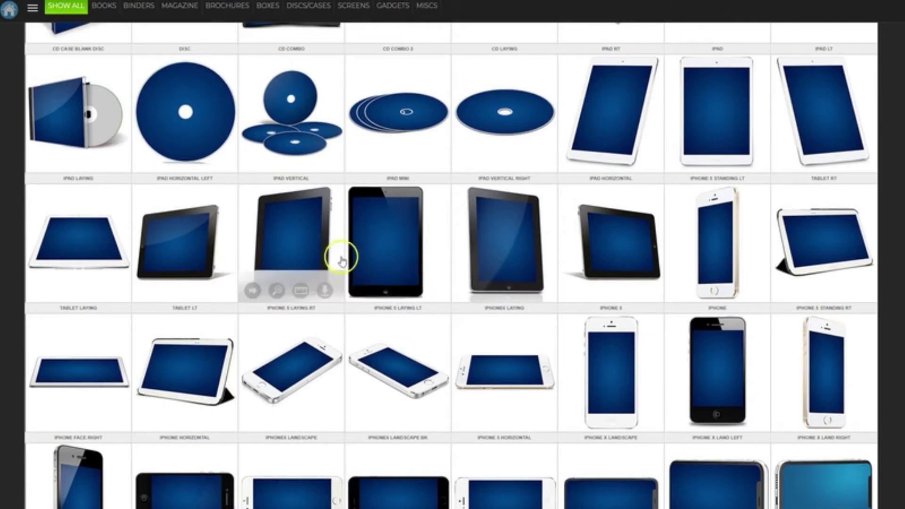
click(359, 289)
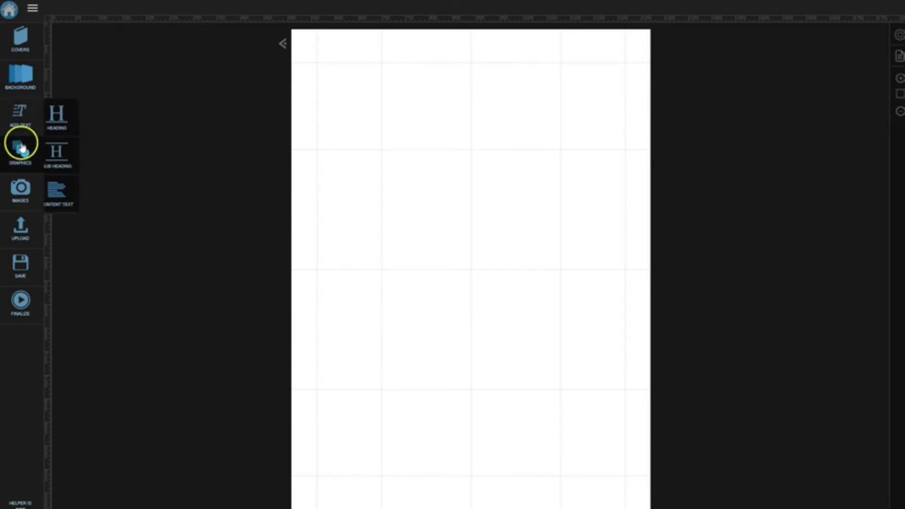
click(21, 189)
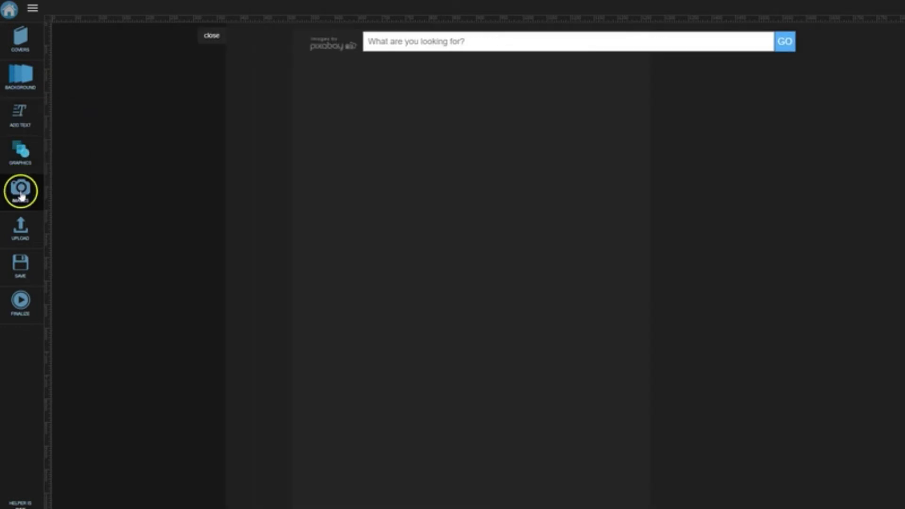
Step: Search the stock images and place the whiteboard photo on the cover
click(418, 43)
text(c)
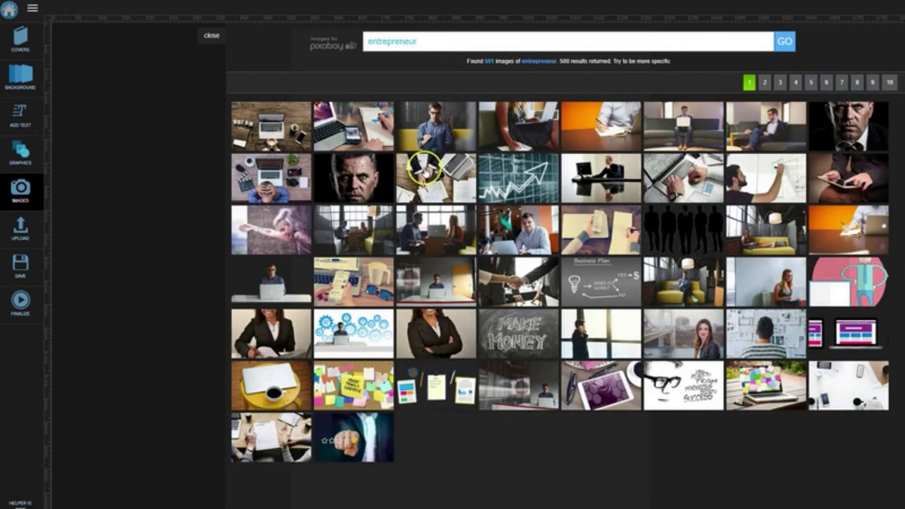
click(774, 183)
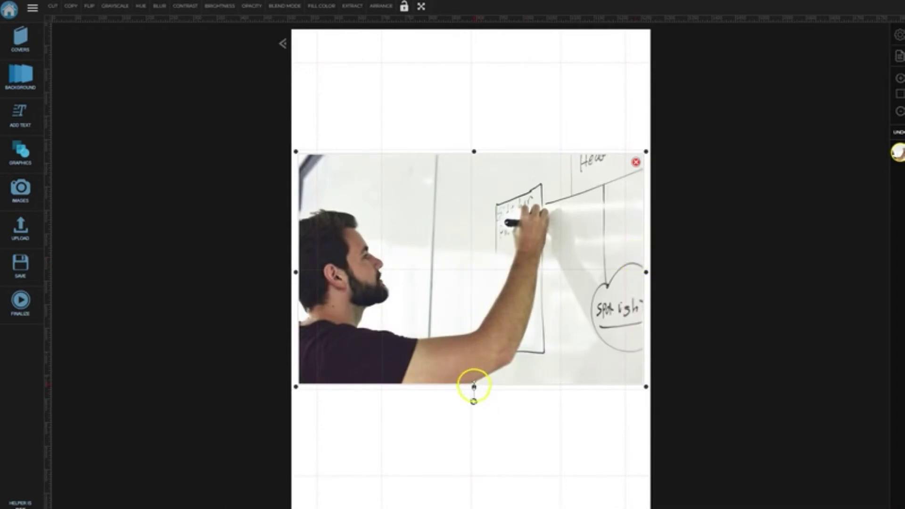
Step: Enlarge and reposition the whiteboard photo to fill the page, then add a Big Heading
drag(646, 386, 854, 490)
drag(749, 434, 688, 448)
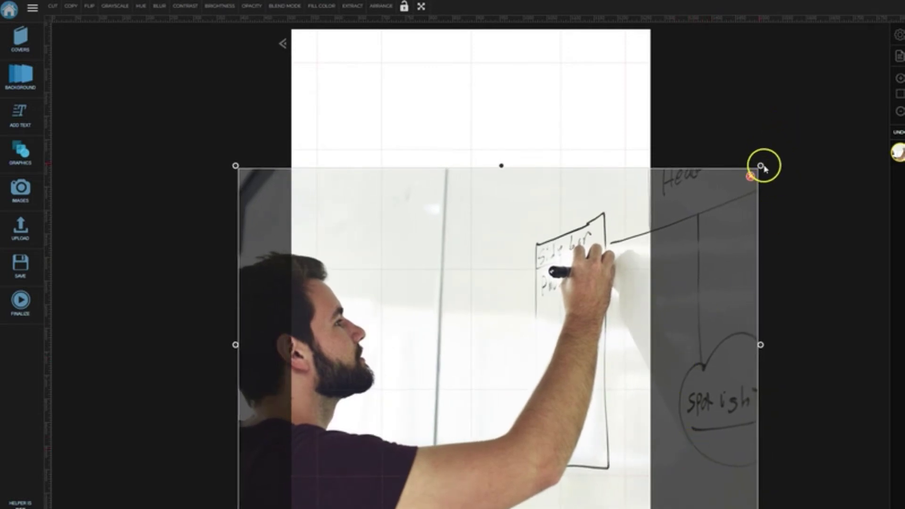
drag(761, 166, 783, 139)
drag(731, 195, 743, 190)
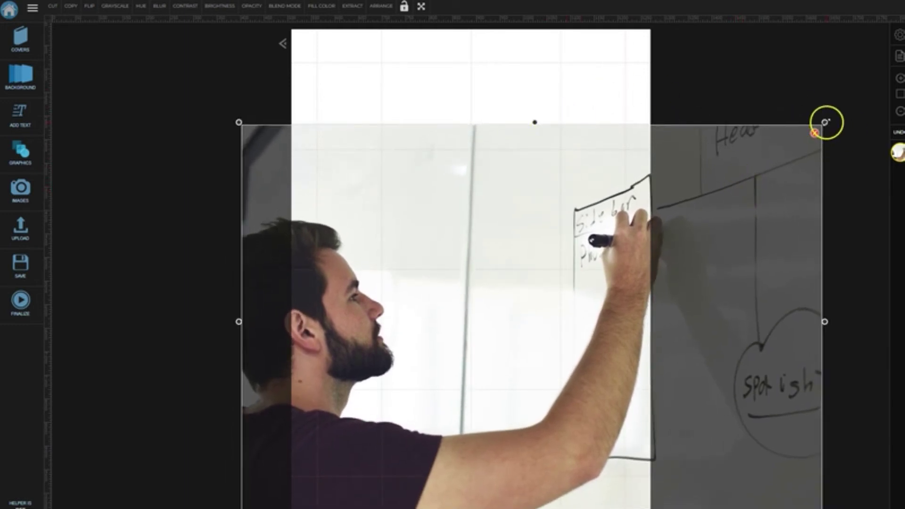
drag(825, 123, 801, 151)
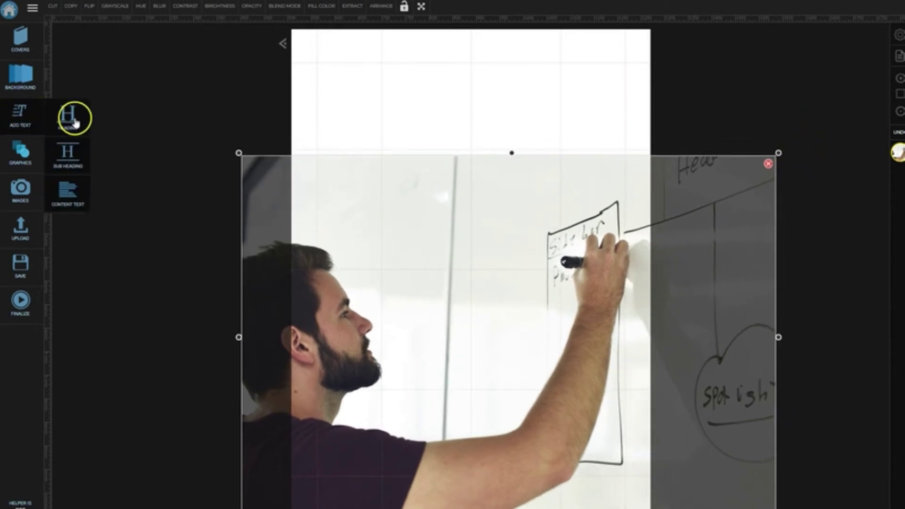
click(74, 122)
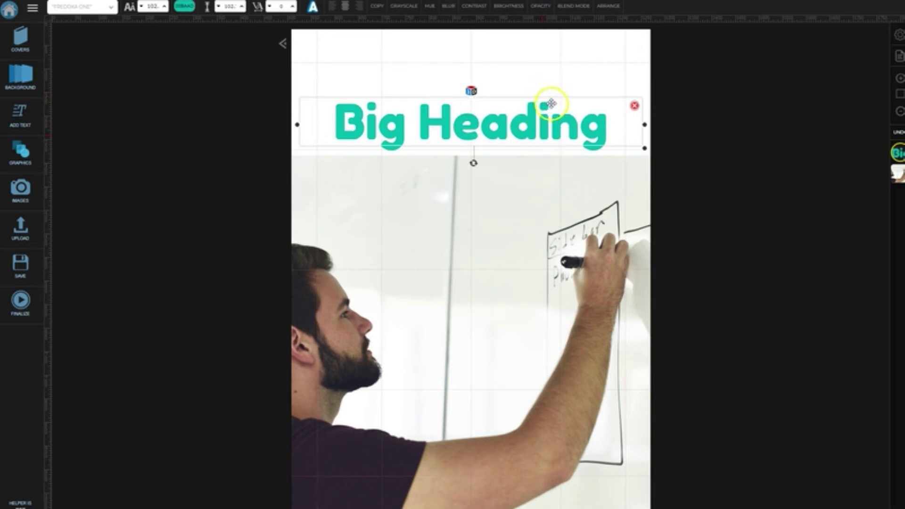
Step: Change the heading text to HIGH LEVEL STRATEGIES in the Anton font
drag(545, 121, 501, 86)
click(499, 87)
triple_click(496, 86)
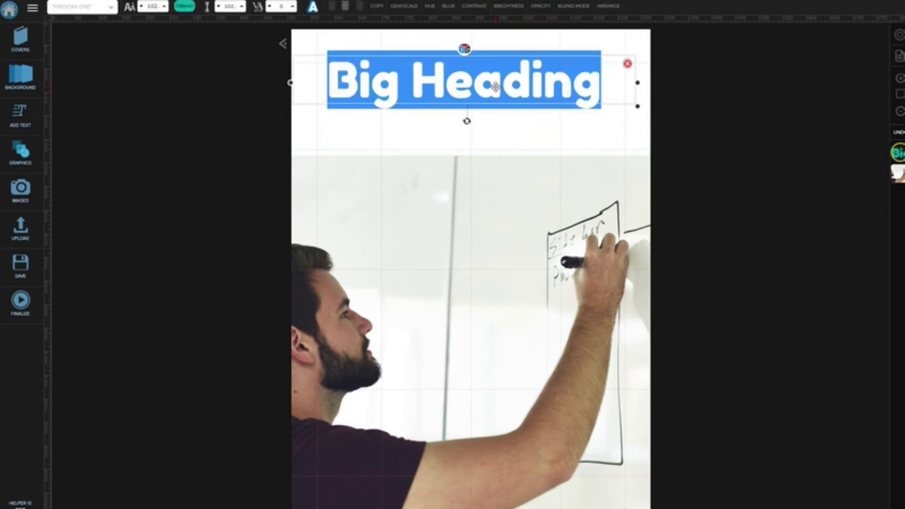
text(HI)
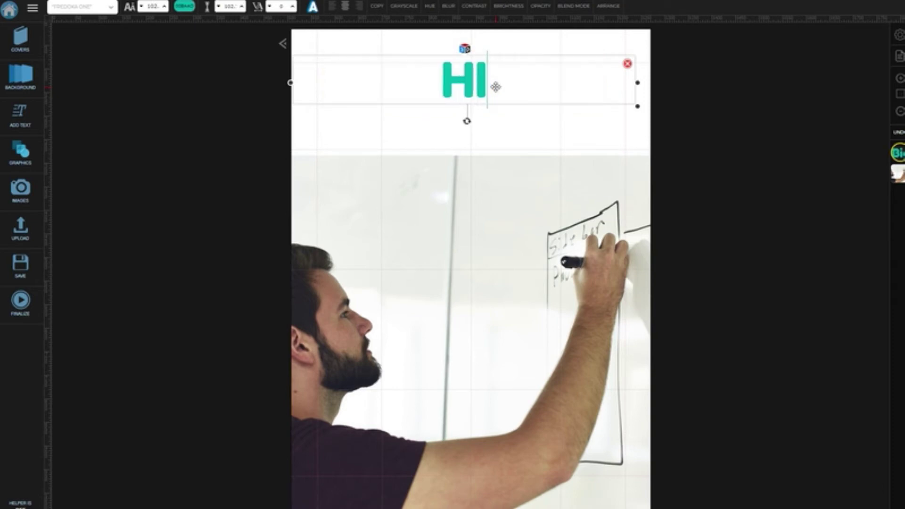
text(GH LEVEL)
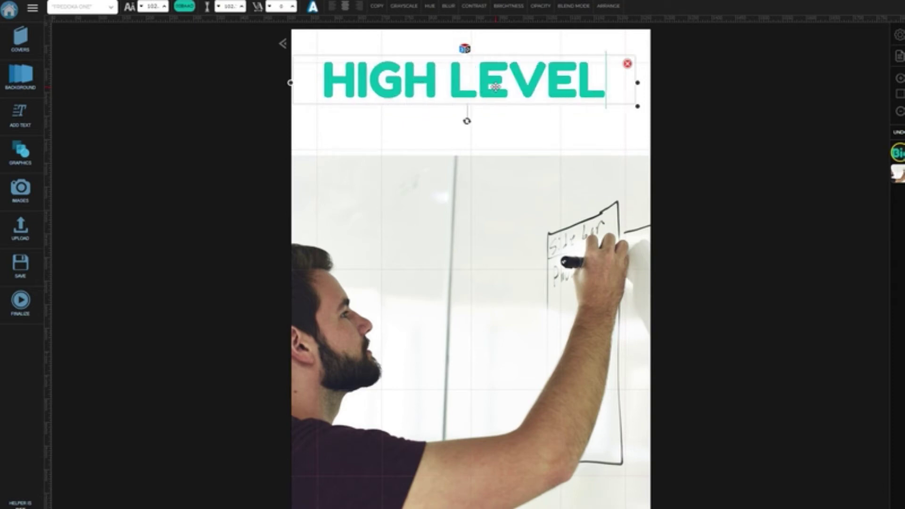
text( STRATEGIES)
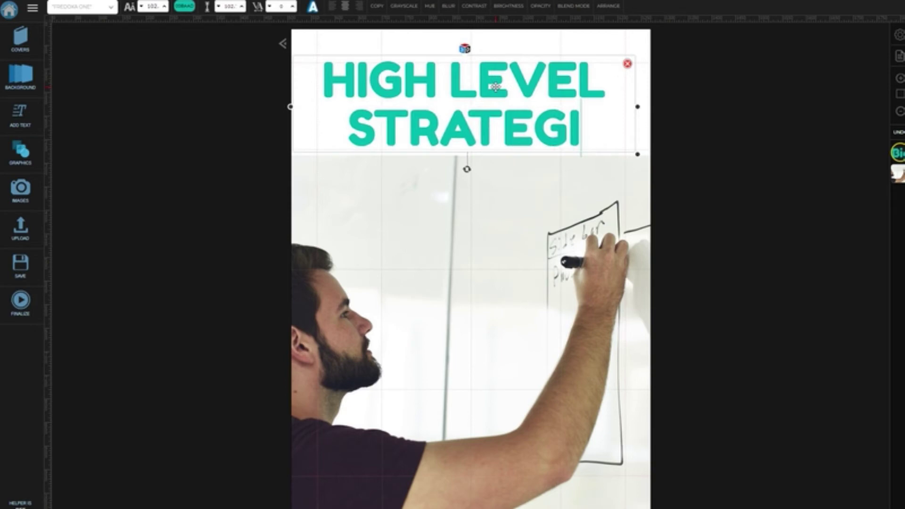
click(113, 7)
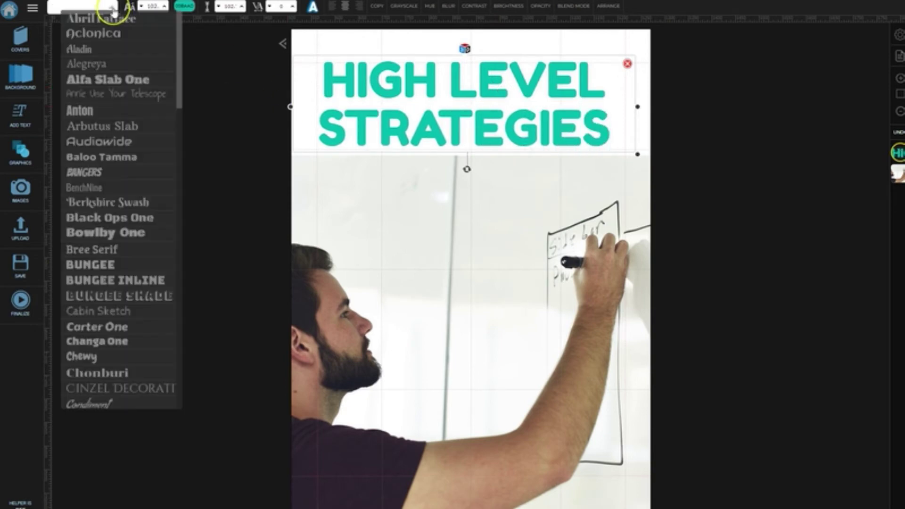
click(74, 138)
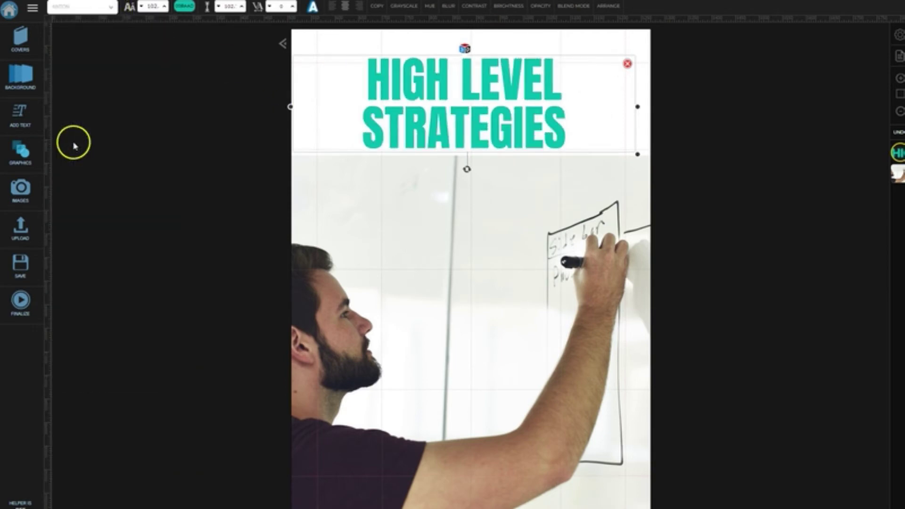
Step: Enlarge the heading to size 125, move it to the top edge, and finalize the cover
drag(530, 83, 535, 76)
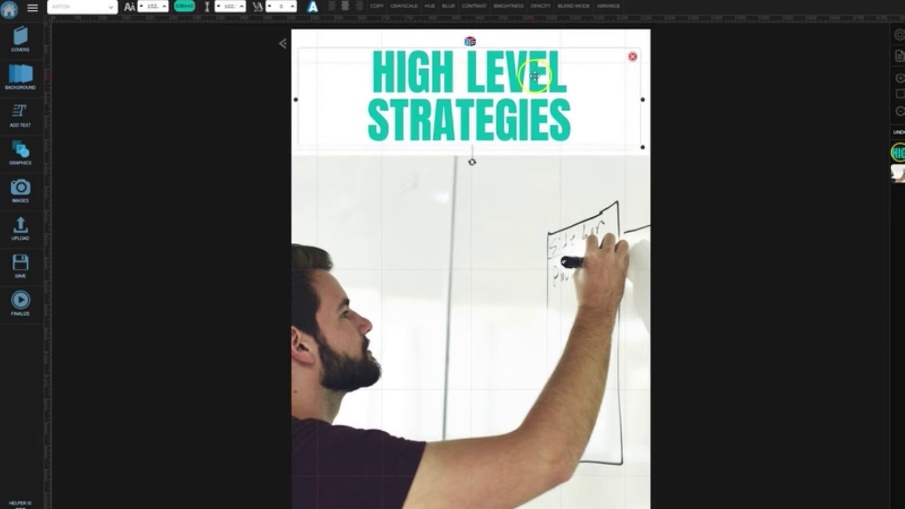
click(164, 6)
click(164, 6)
click(164, 6)
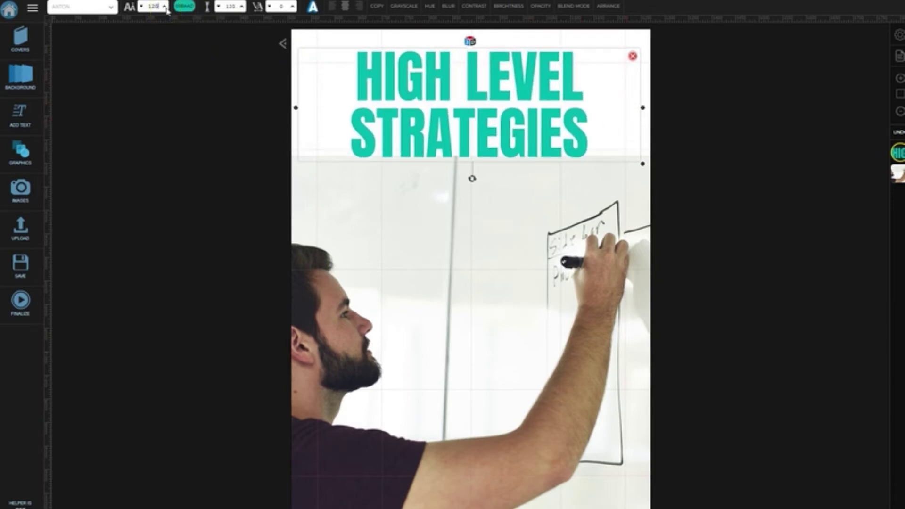
click(164, 6)
drag(494, 80, 495, 68)
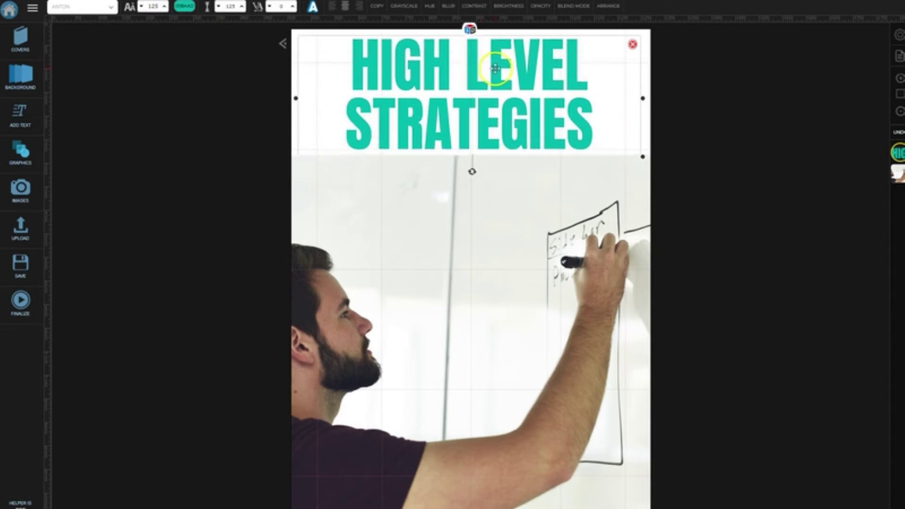
click(818, 204)
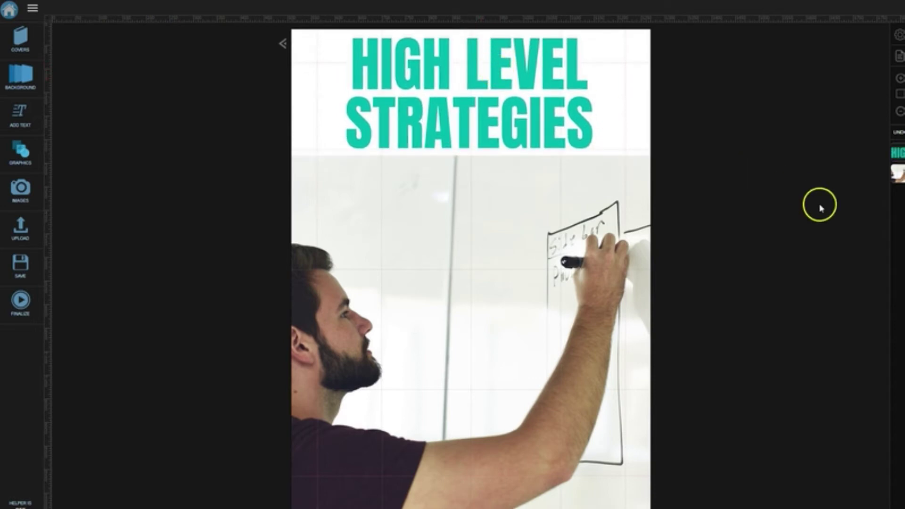
click(250, 185)
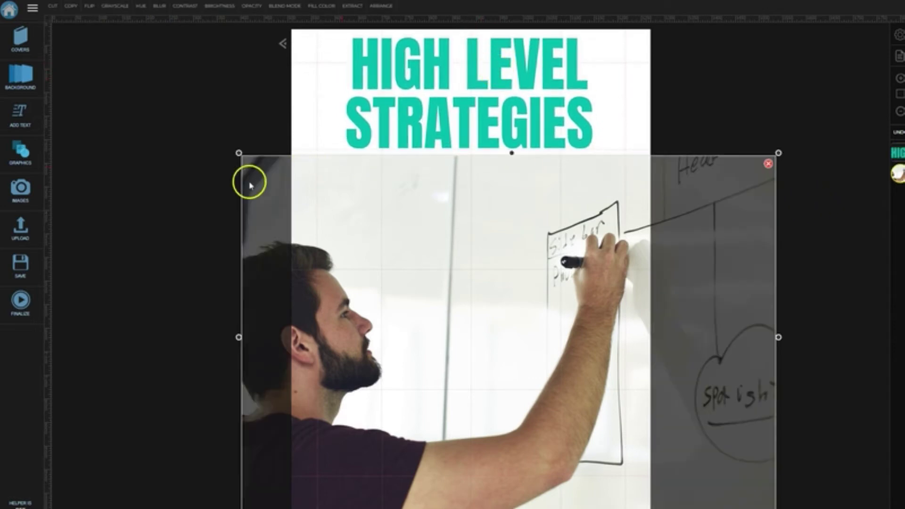
click(161, 321)
click(24, 305)
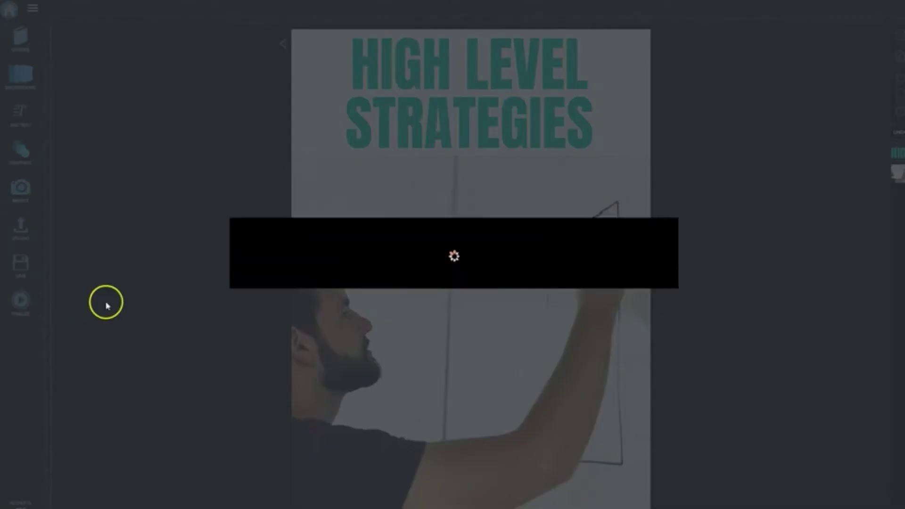
Step: Download the 3D iPad Mini mockup at 707 × 1018 with a transparent background
click(97, 448)
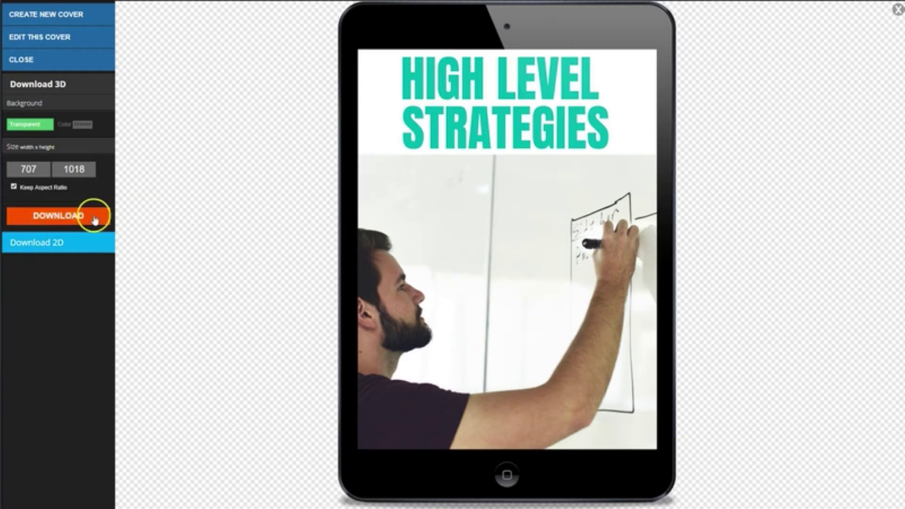
click(62, 216)
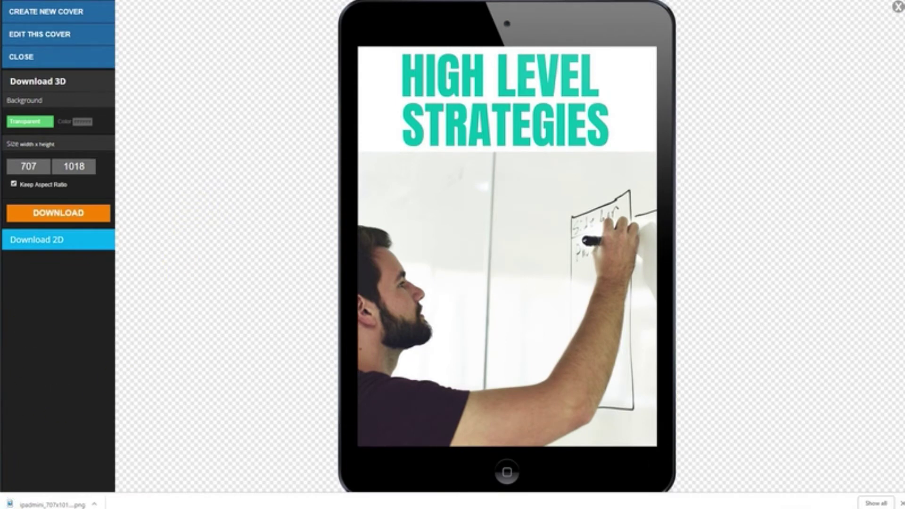
click(901, 503)
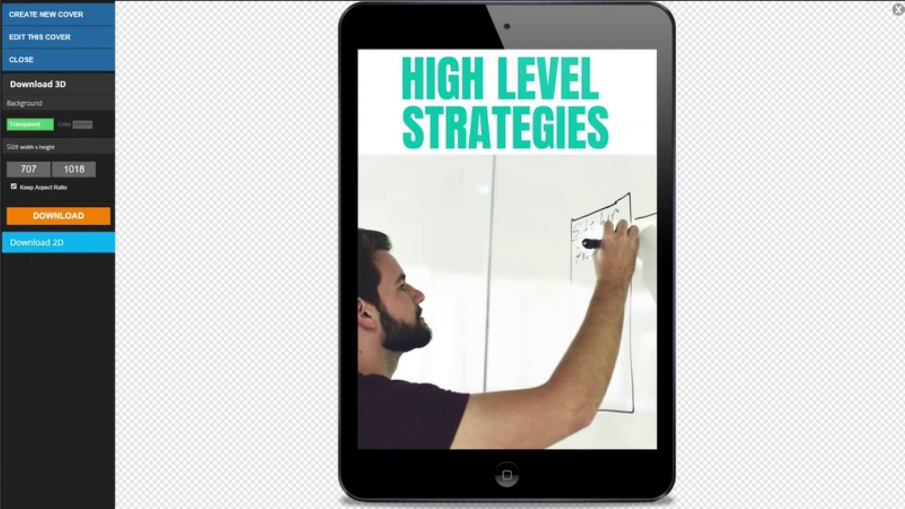
Step: Shrink the tablet cover image and place it left of the bundle picture
click(244, 310)
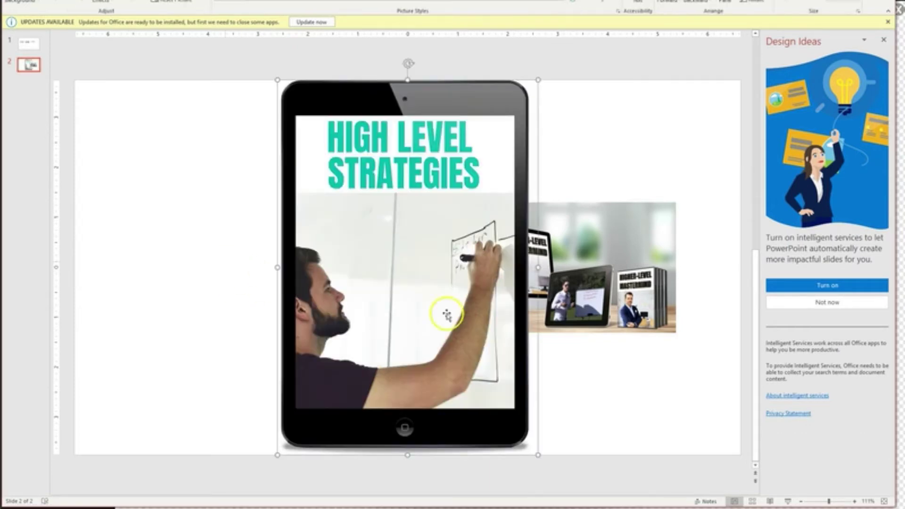
drag(537, 457, 374, 224)
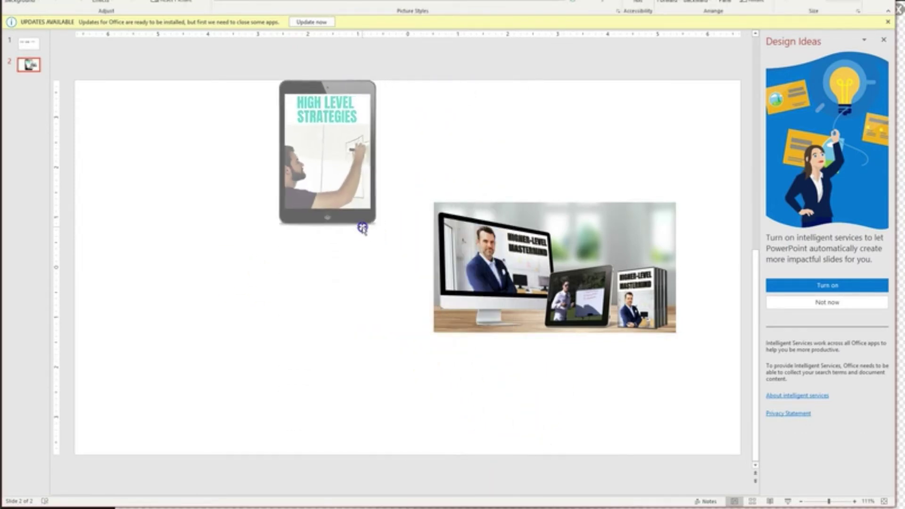
drag(339, 143, 243, 247)
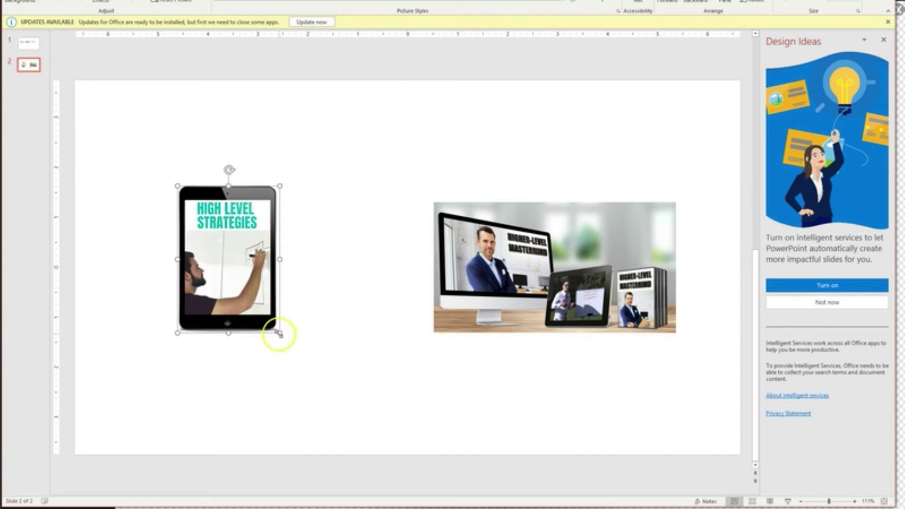
mouse_move(278, 333)
mouse_down()
mouse_move(259, 319)
mouse_move(273, 322)
mouse_up()
drag(516, 283, 483, 272)
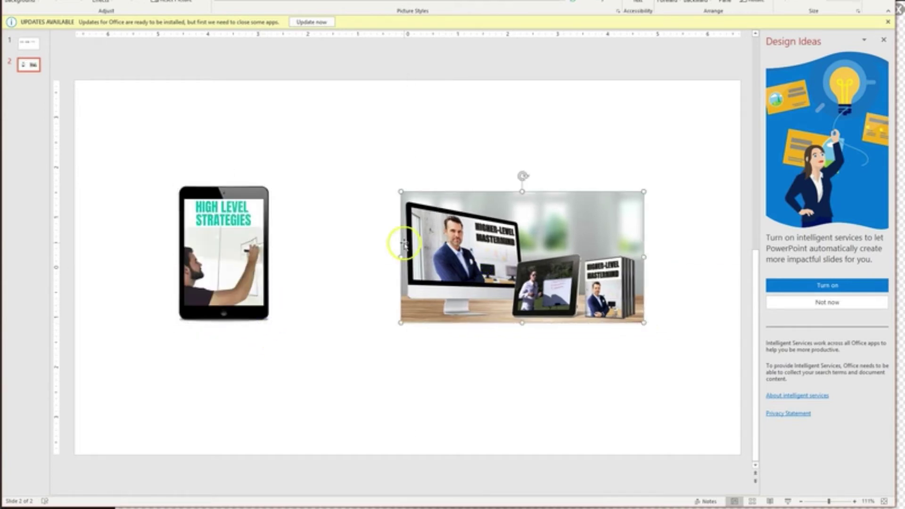
click(253, 285)
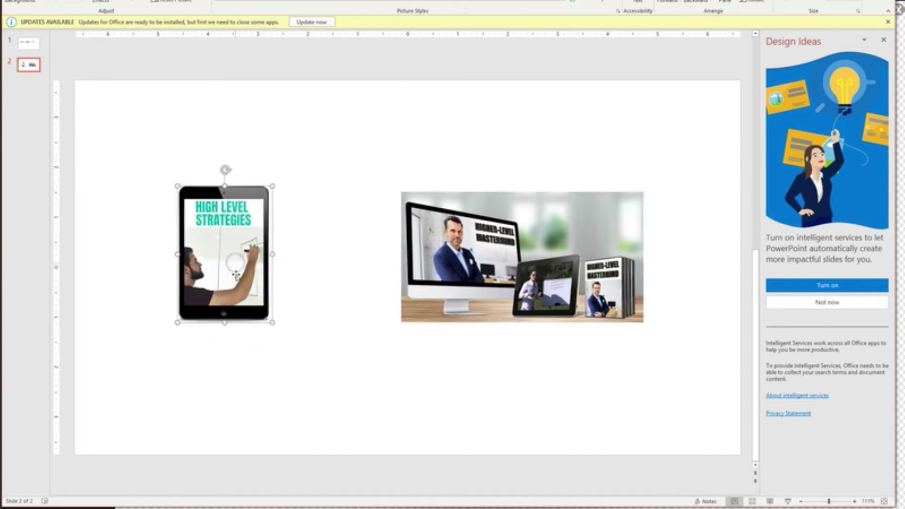
click(275, 172)
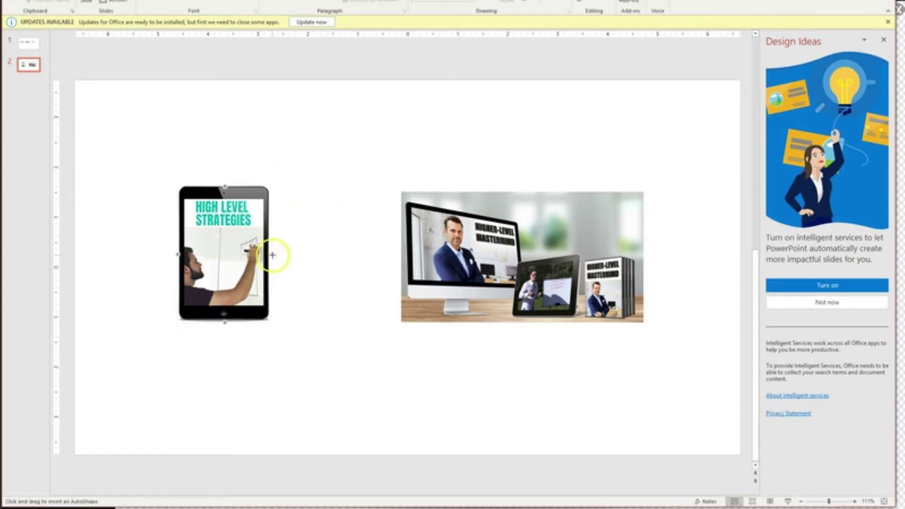
Step: Draw arrows from the tablet and three blue rectangles side by side beneath it
drag(273, 254, 393, 252)
click(571, 173)
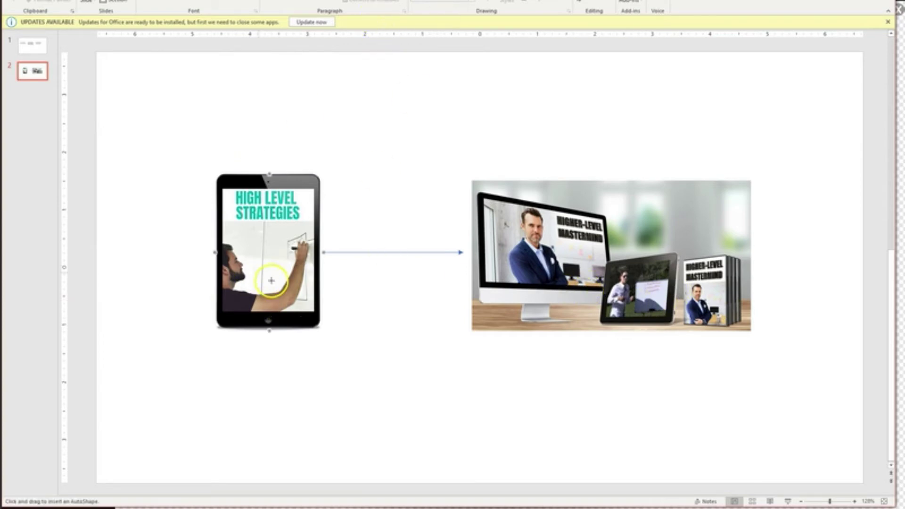
drag(269, 331, 269, 341)
drag(270, 389, 269, 402)
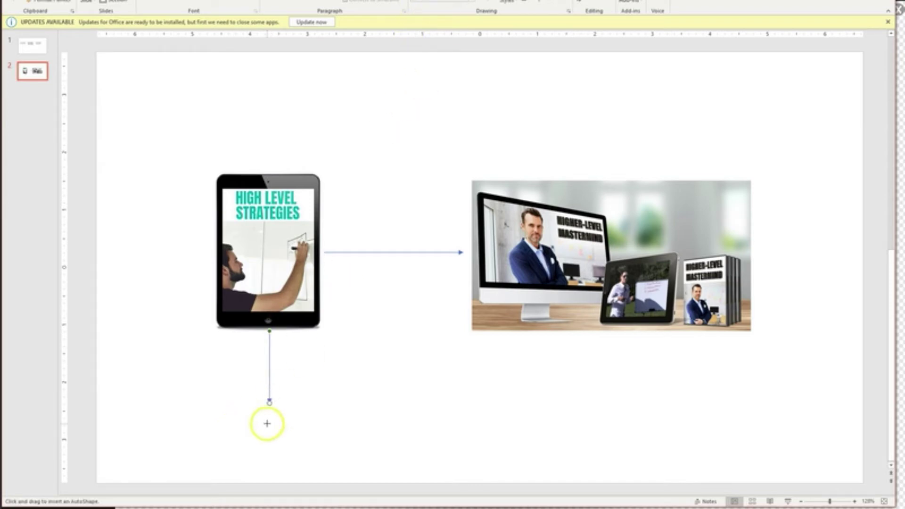
drag(254, 415, 296, 437)
click(307, 421)
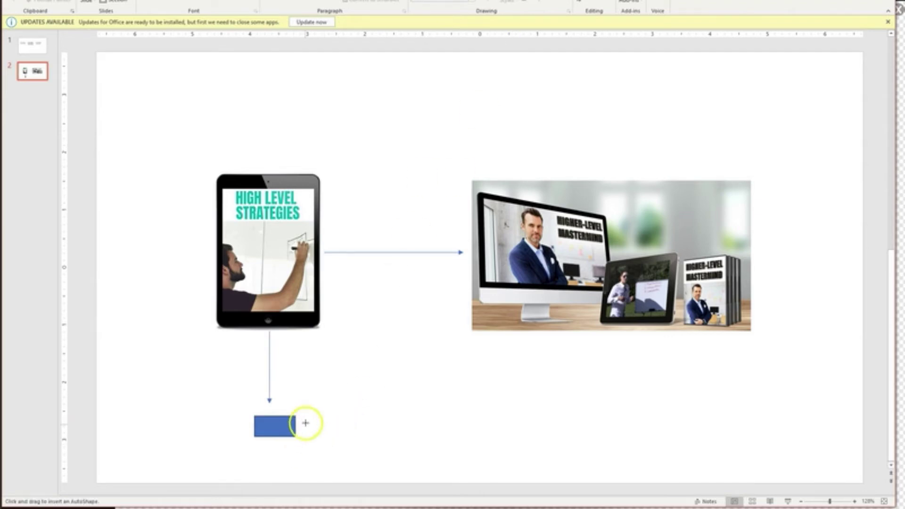
drag(305, 415, 340, 436)
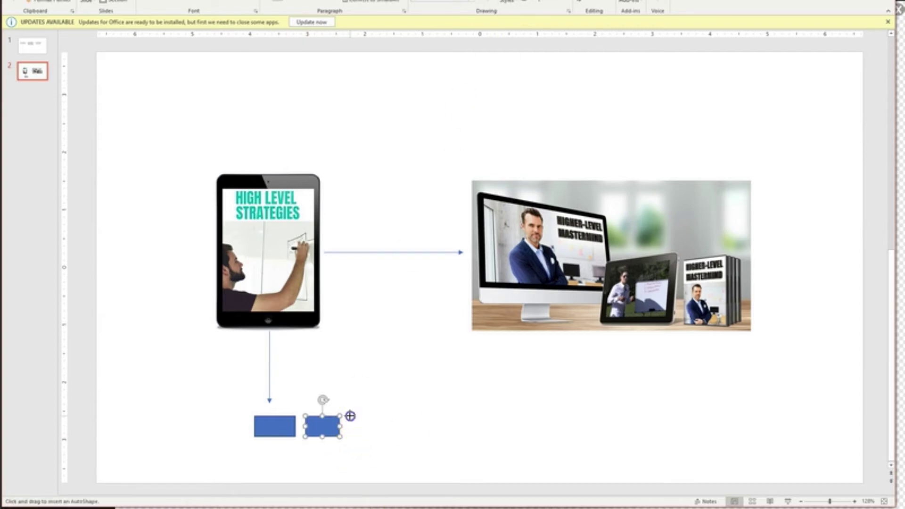
drag(350, 416, 384, 436)
click(451, 424)
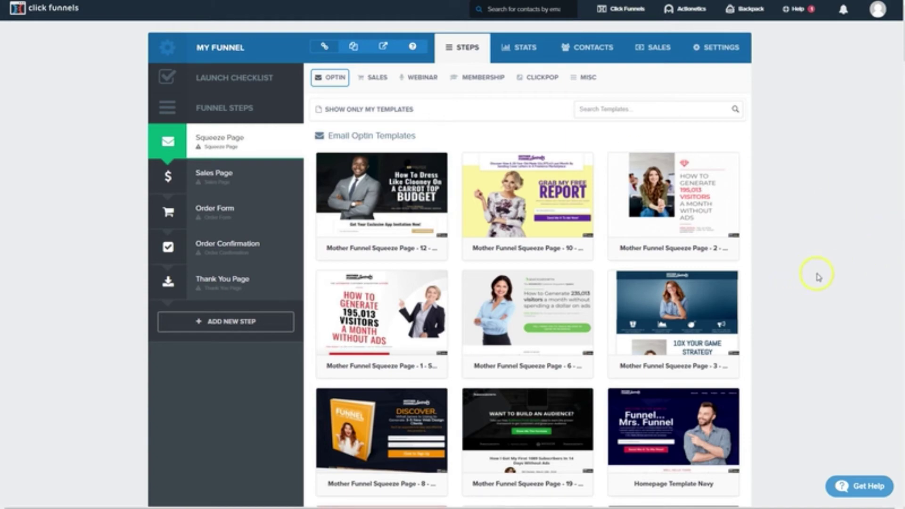
Step: Choose the Mother Funnel Vintage Squeeze 2 template for the Squeeze Page
scroll(818, 277, down, 15)
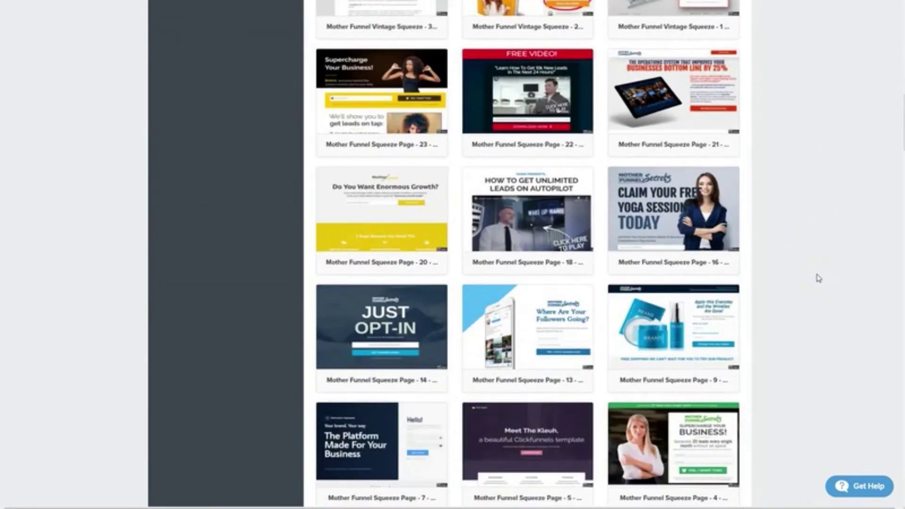
scroll(818, 278, down, 4)
scroll(818, 278, up, 12)
mouse_move(488, 375)
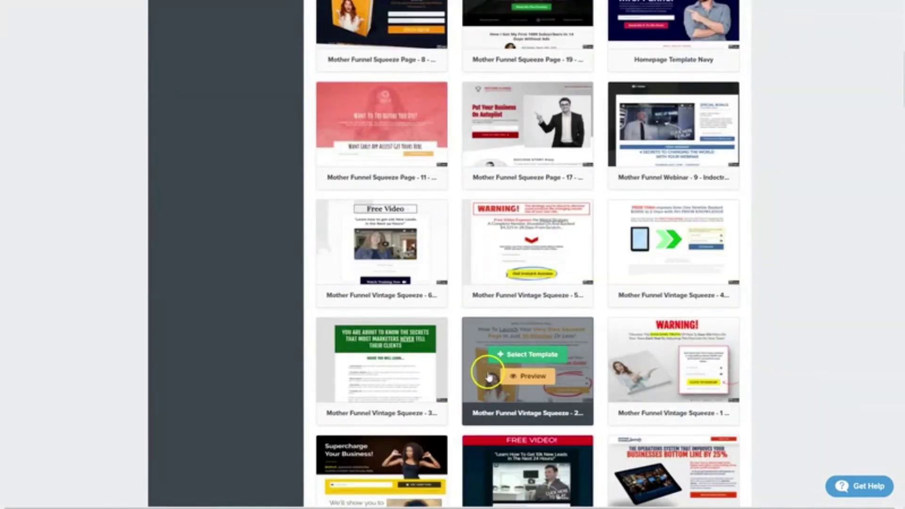
click(517, 361)
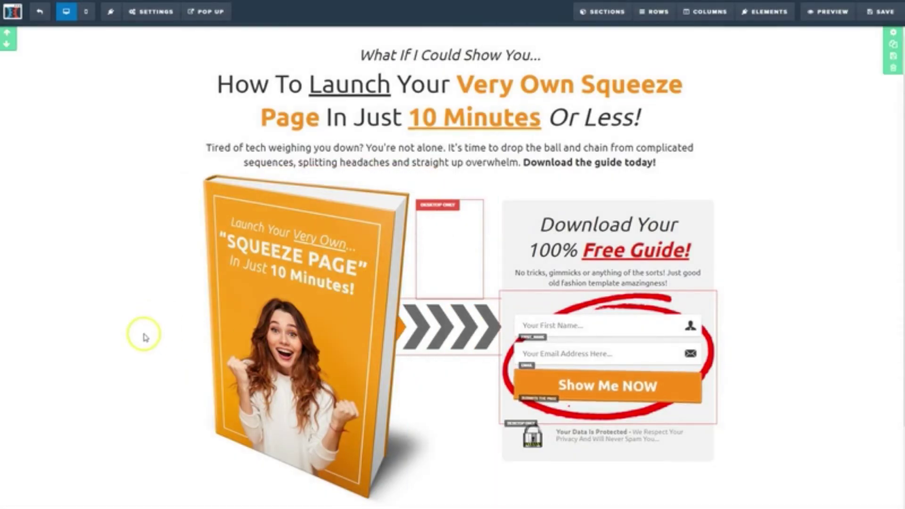
Step: Delete the orange book image and the grey arrow graphic, confirming each deletion
scroll(141, 339, down, 2)
scroll(138, 343, up, 2)
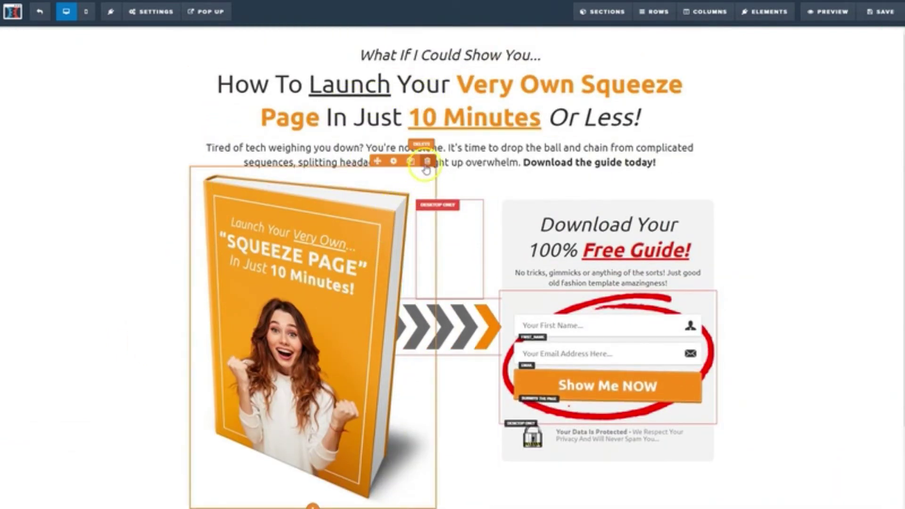
click(427, 161)
click(496, 41)
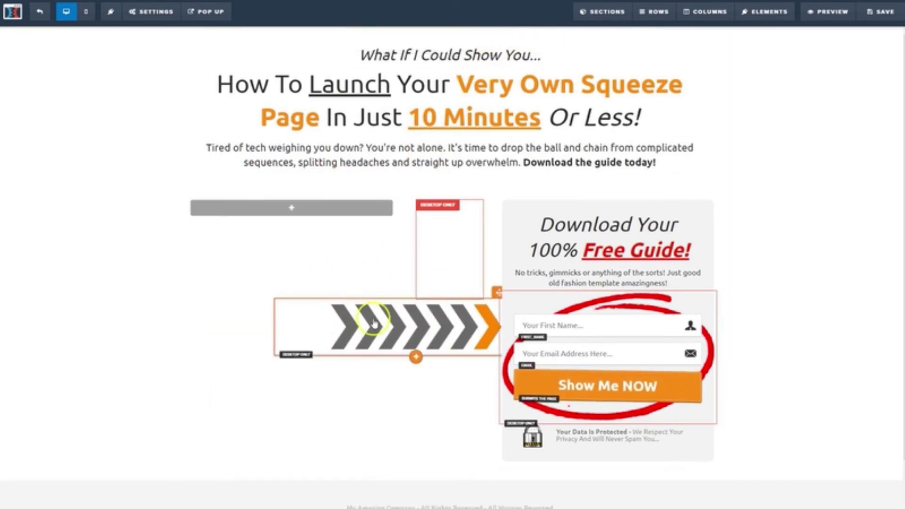
click(443, 324)
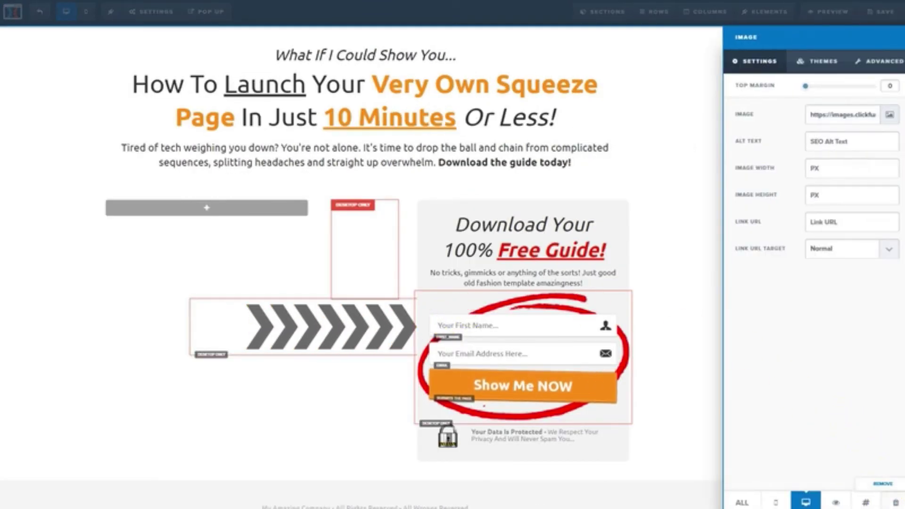
click(882, 483)
click(501, 40)
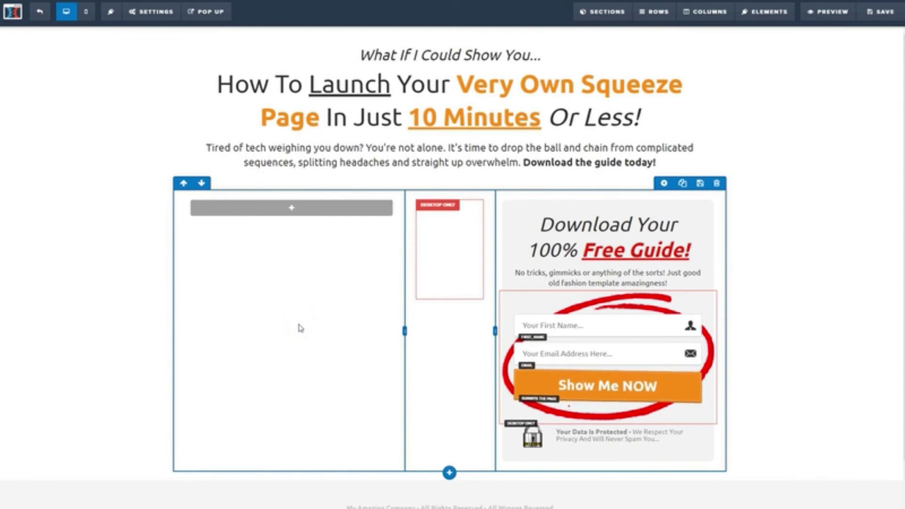
Step: Insert an image element in the empty left column showing the High Level Strategies tablet image
click(293, 210)
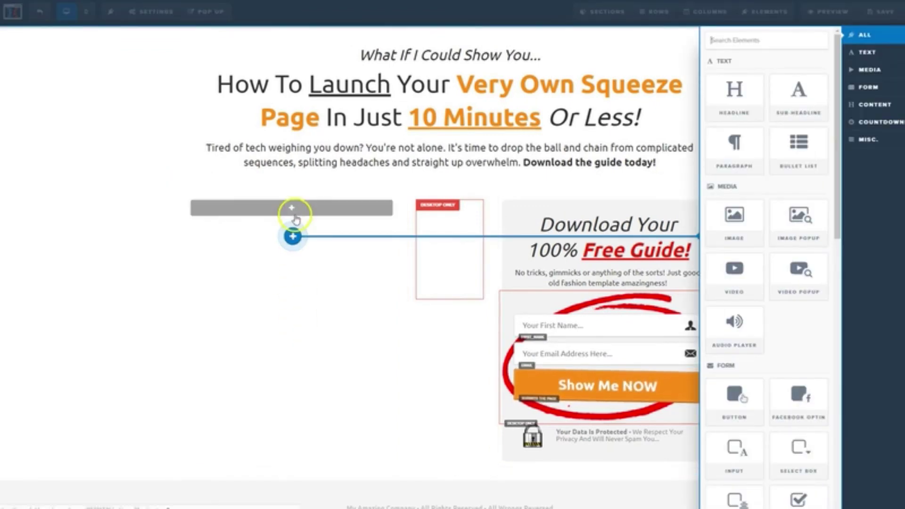
click(737, 229)
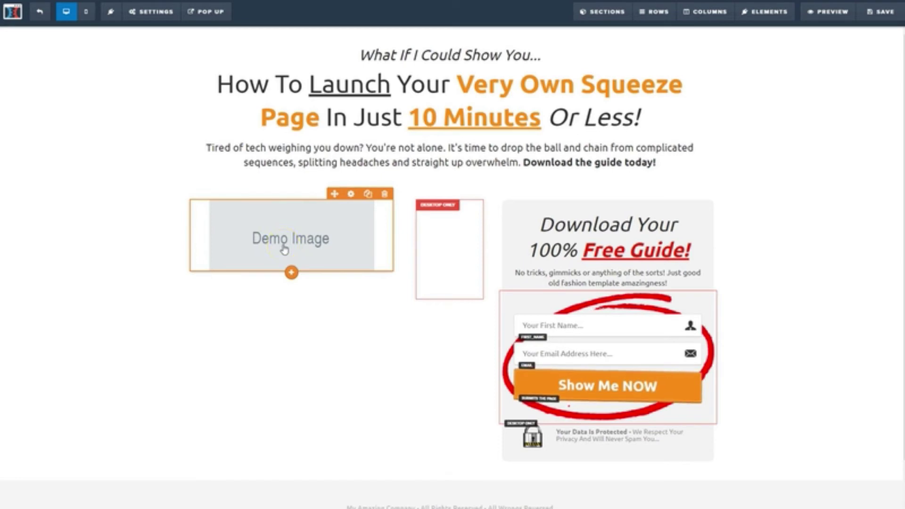
click(298, 243)
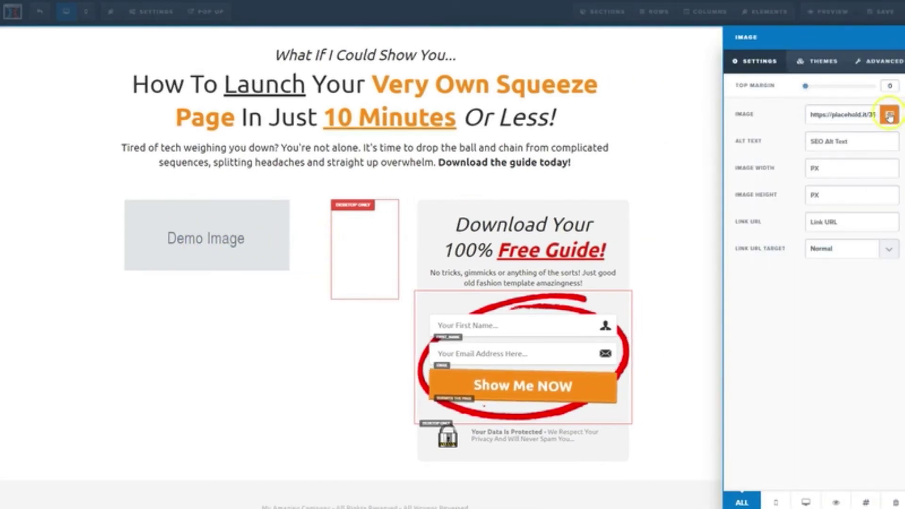
click(889, 116)
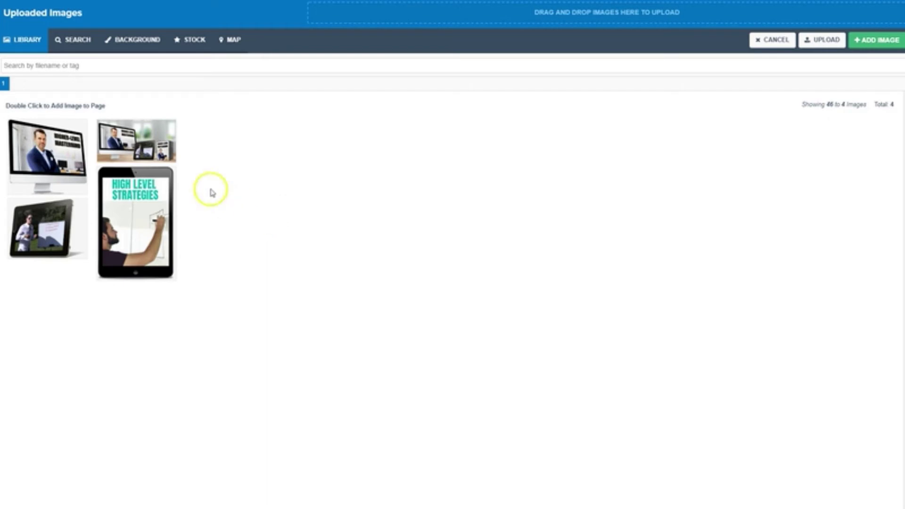
click(122, 211)
double_click(124, 216)
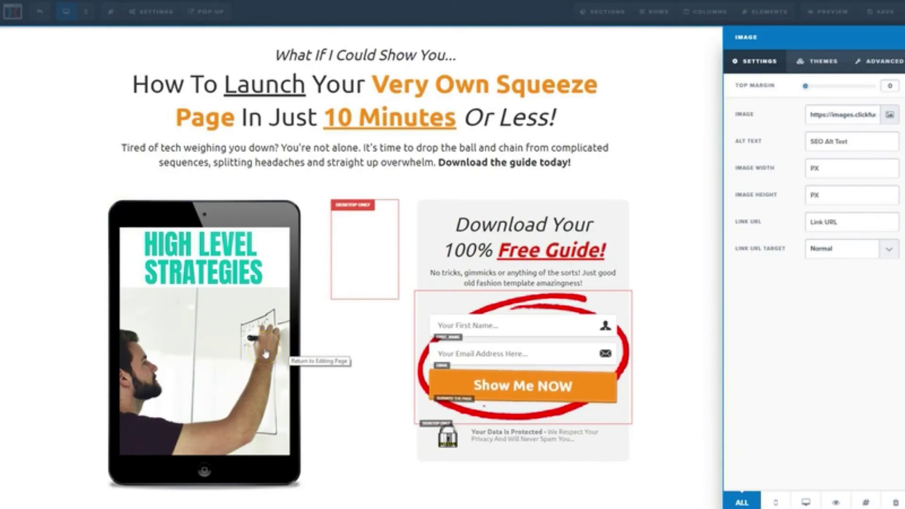
click(386, 395)
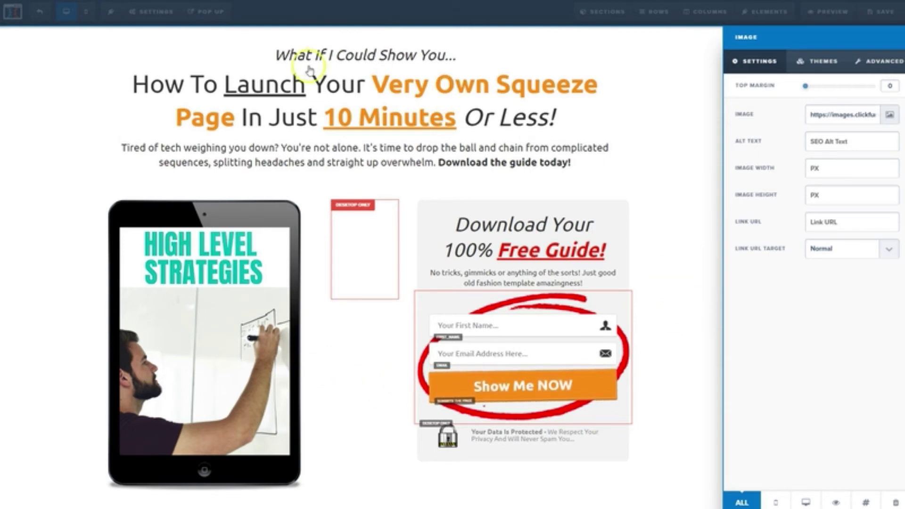
Step: Replace the squeeze page's main headline with the new pasted wording
click(294, 94)
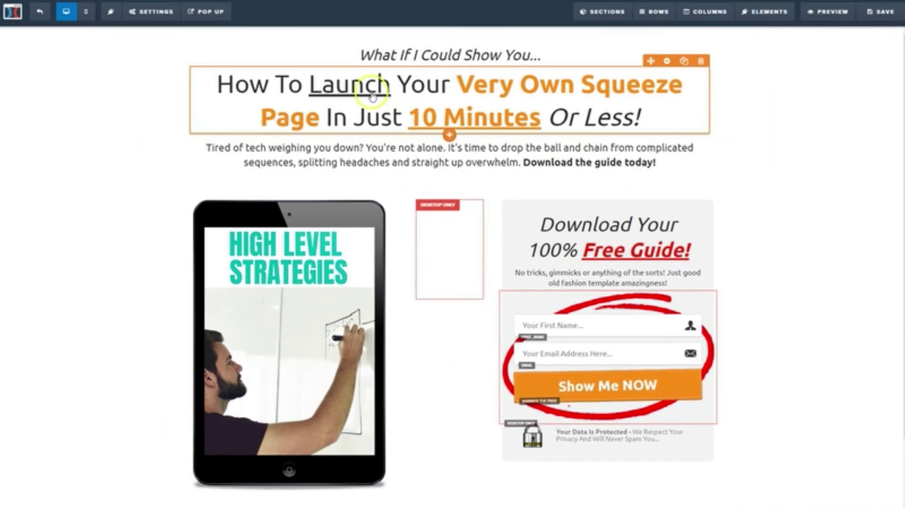
triple_click(372, 94)
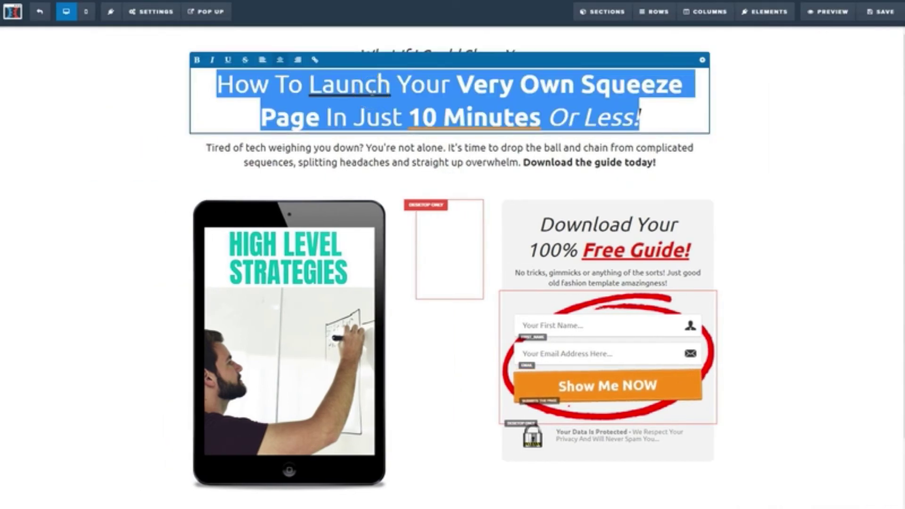
text(Grab These Easy Strategies To Take Your Business To The Next Level Today!)
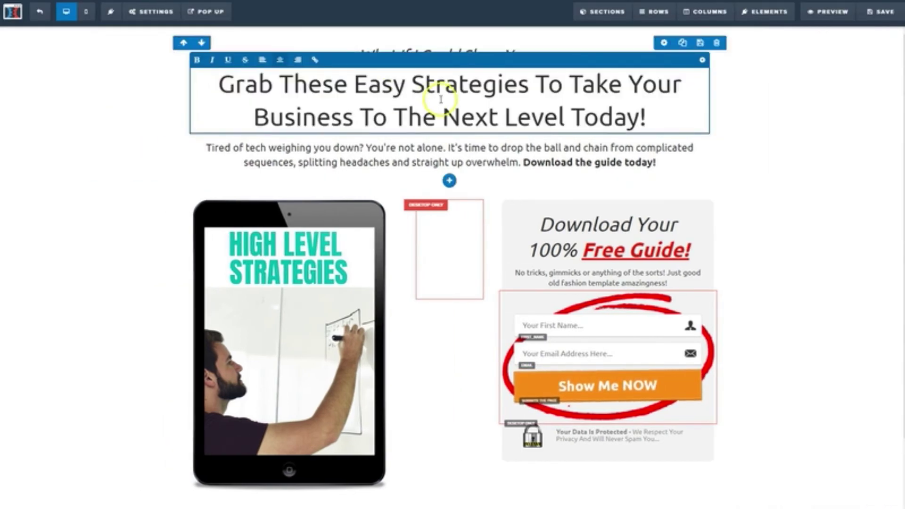
click(769, 115)
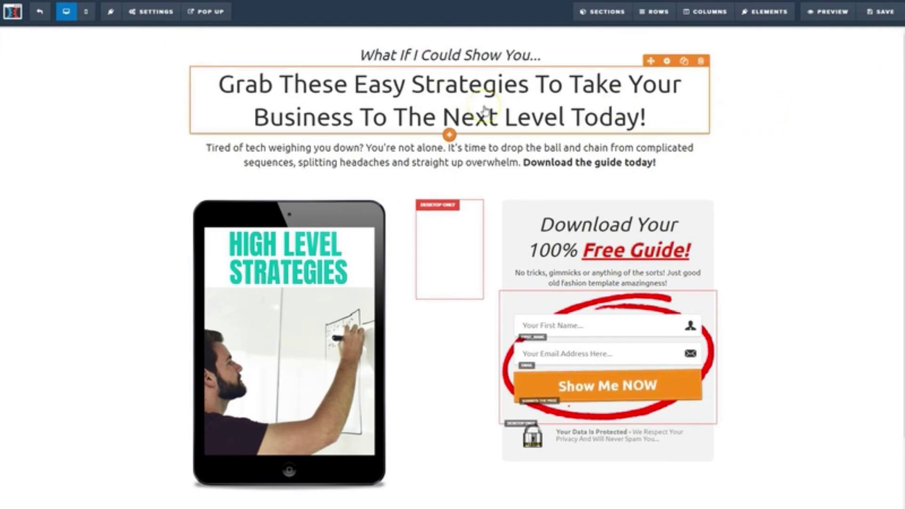
click(480, 108)
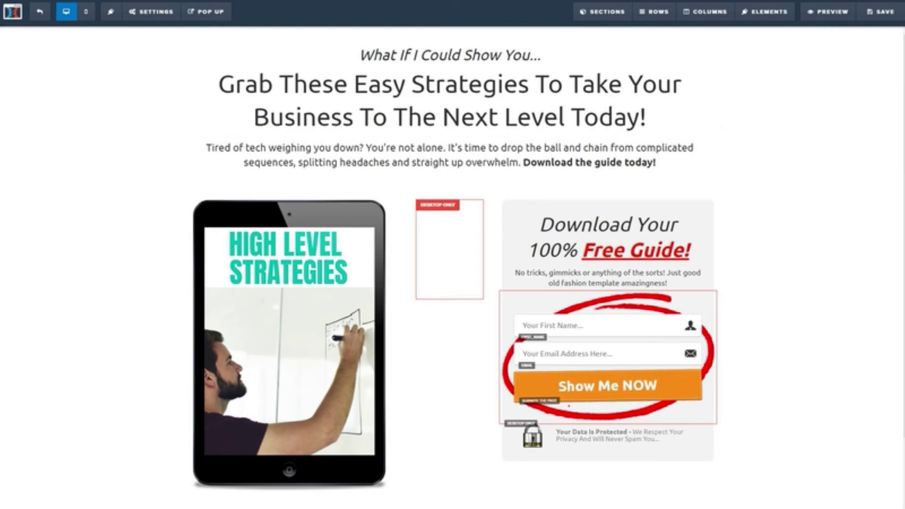
Step: Delete the 'Tired of tech weighing you down' paragraph and save the squeeze page
click(455, 161)
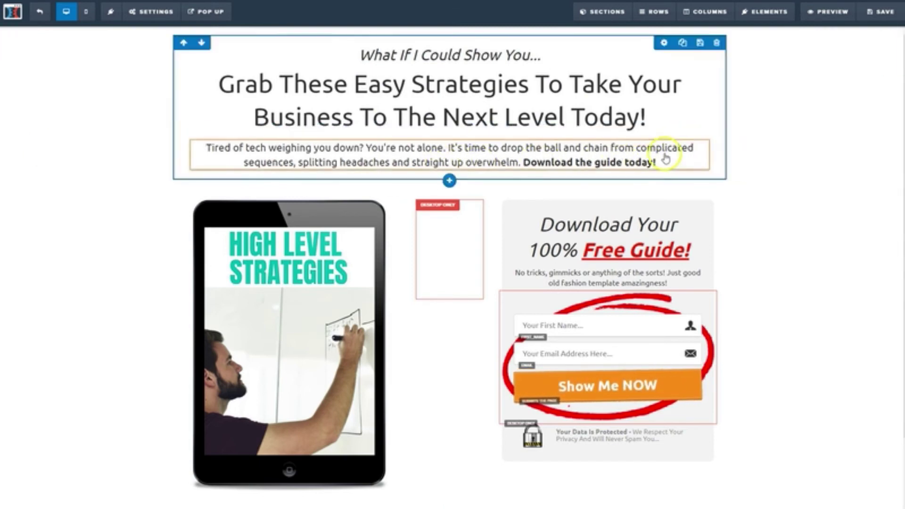
click(701, 135)
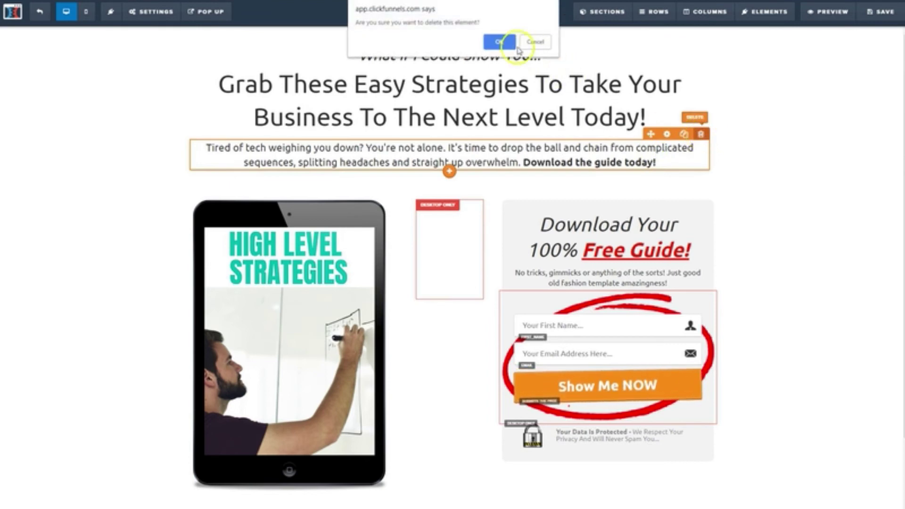
click(498, 38)
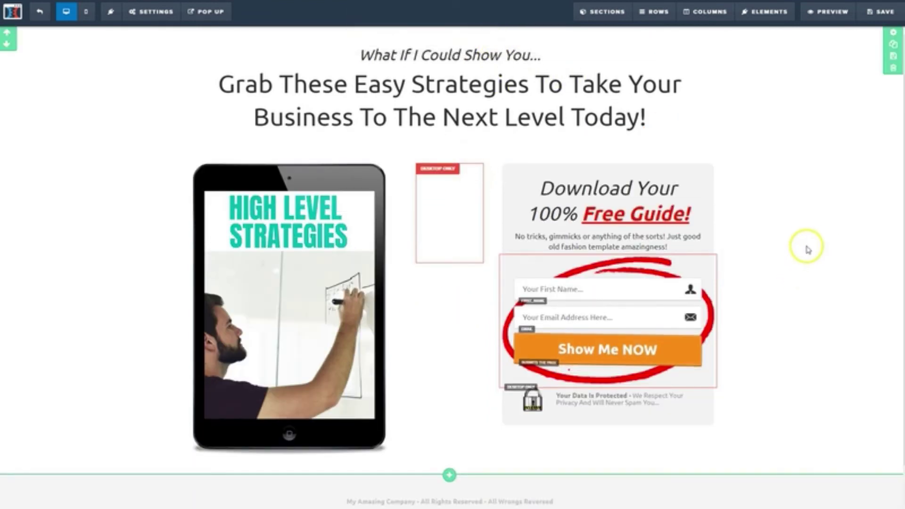
scroll(795, 260, down, 1)
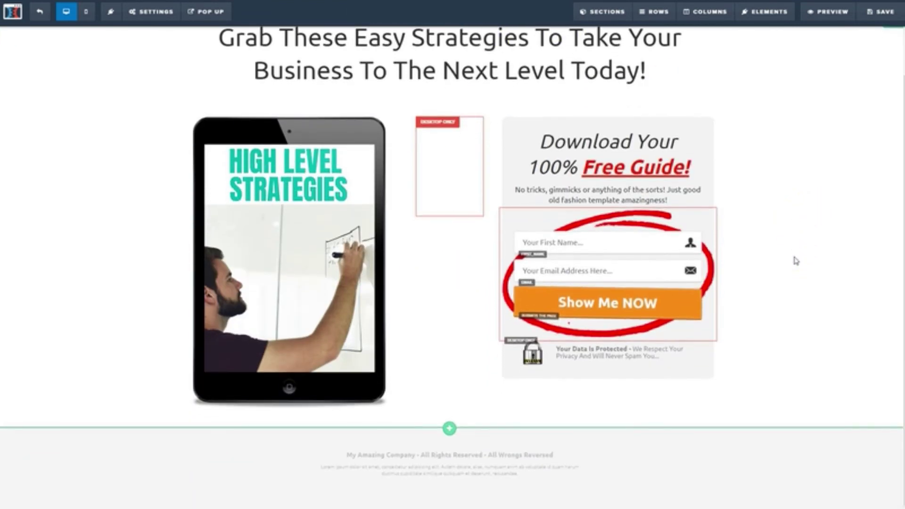
scroll(794, 259, up, 1)
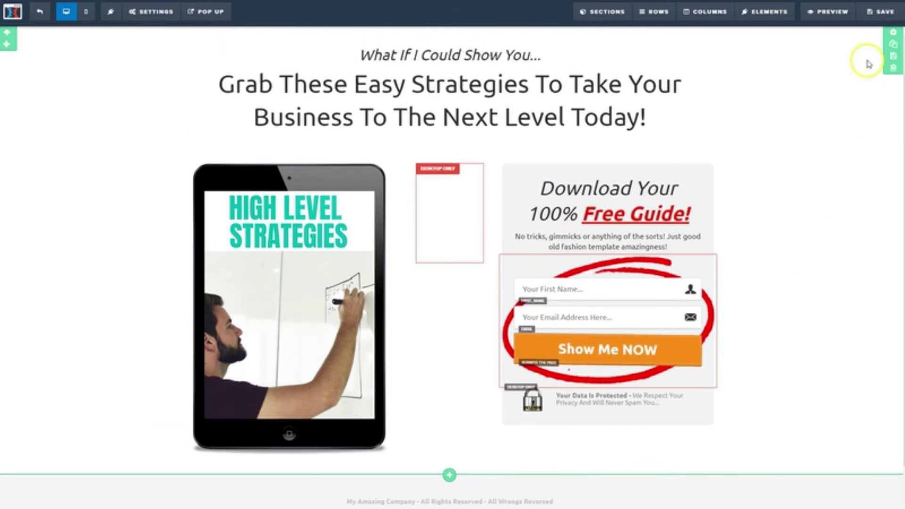
click(876, 15)
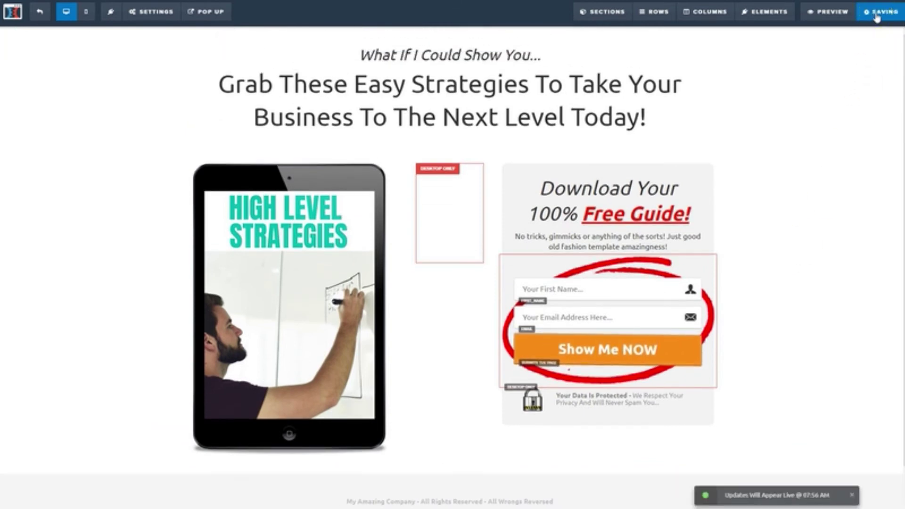
Step: Leave the editor, open the Sales Page step and select the Blue Beam Sales Page template
click(33, 19)
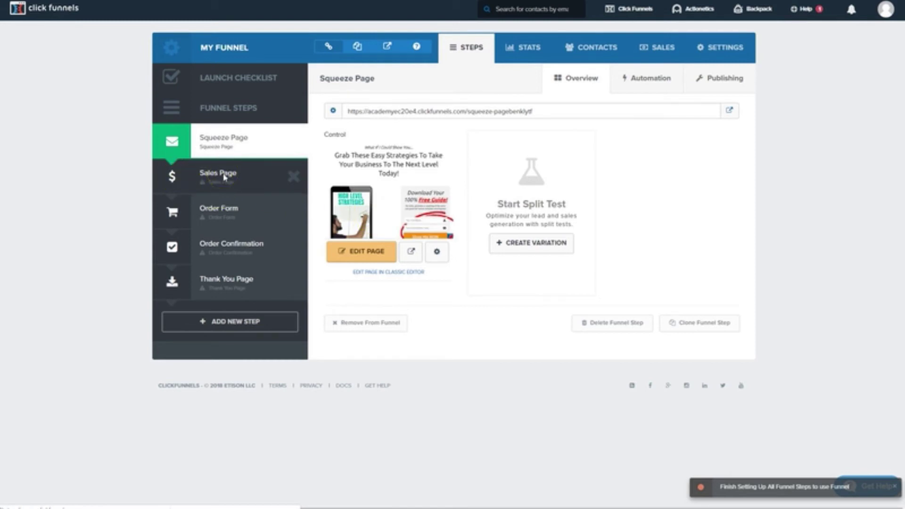
click(207, 176)
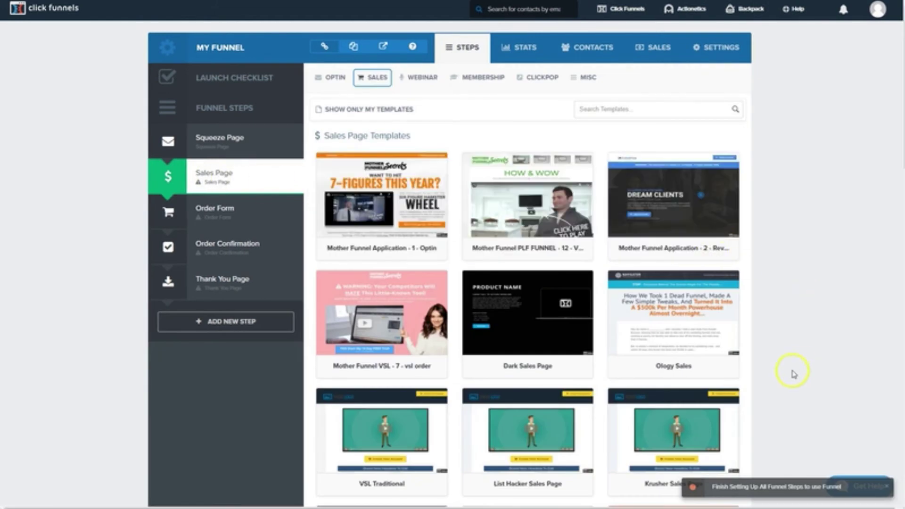
scroll(792, 371, down, 9)
scroll(792, 372, down, 12)
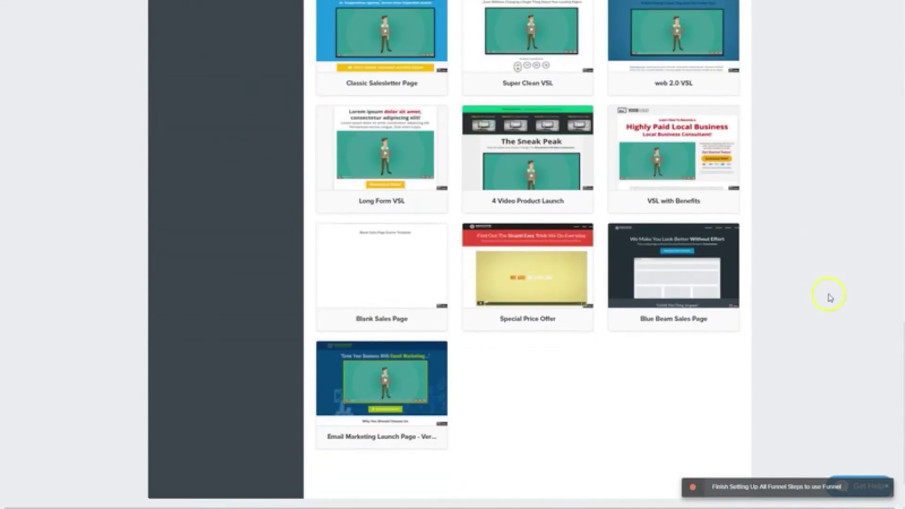
mouse_move(643, 263)
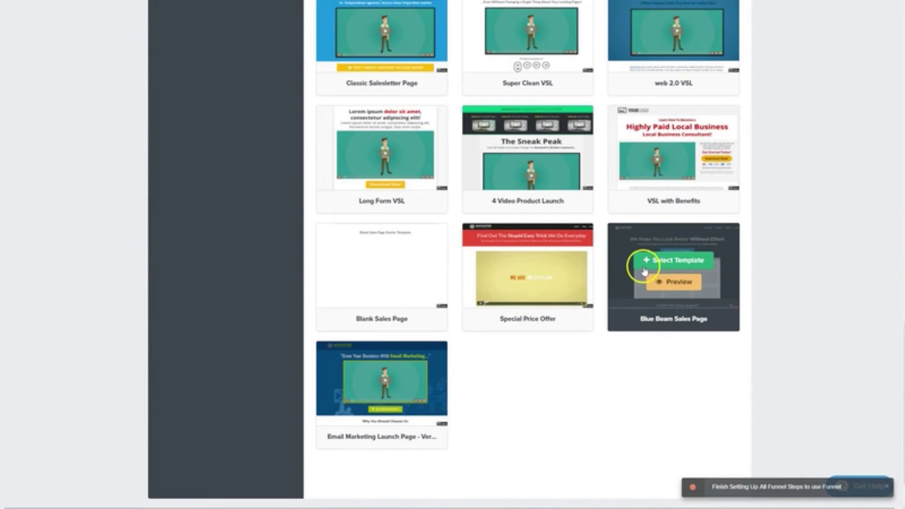
click(670, 260)
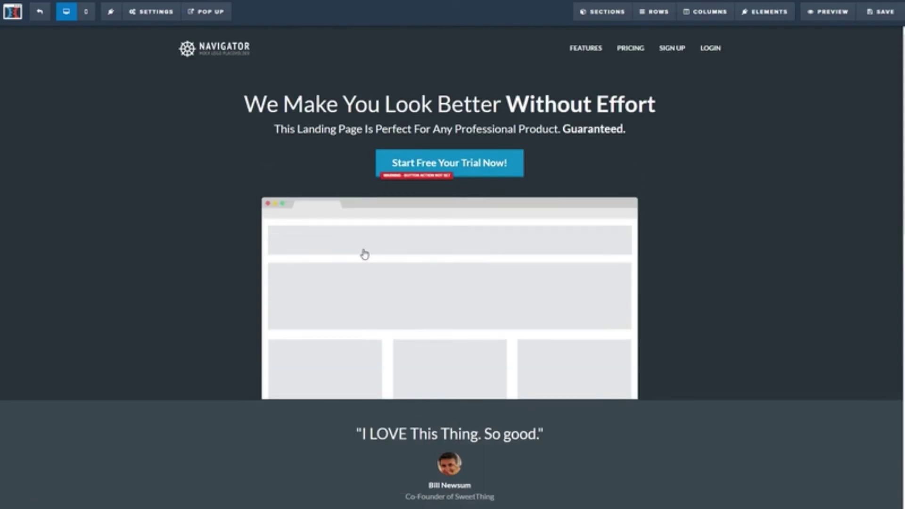
Step: Replace the sales page headline with the pasted Higher-Level Mastermind training sentence
click(255, 238)
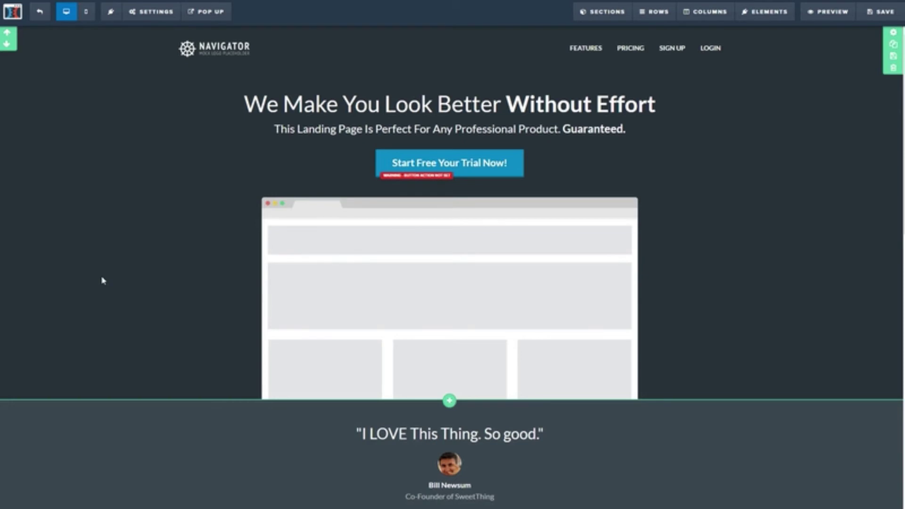
click(399, 106)
triple_click(401, 104)
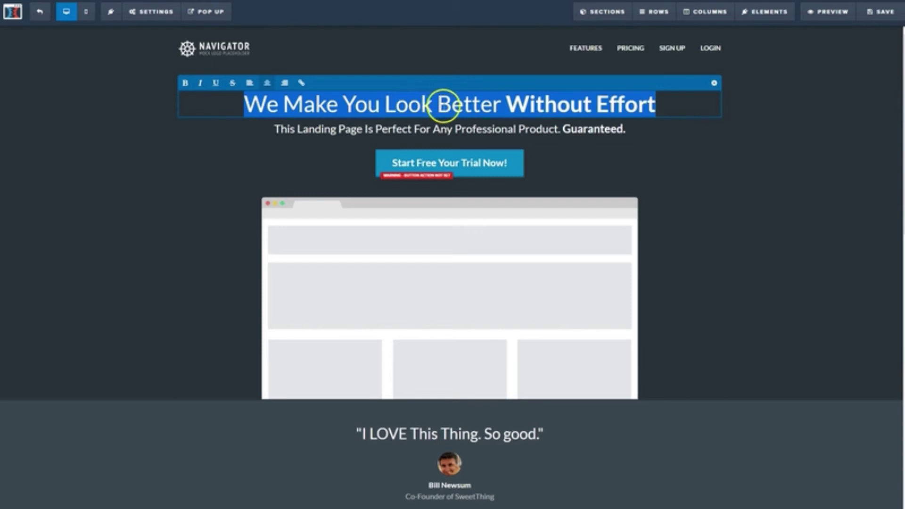
text(Take your business to the next level with our Higher-Level Mastermind training.)
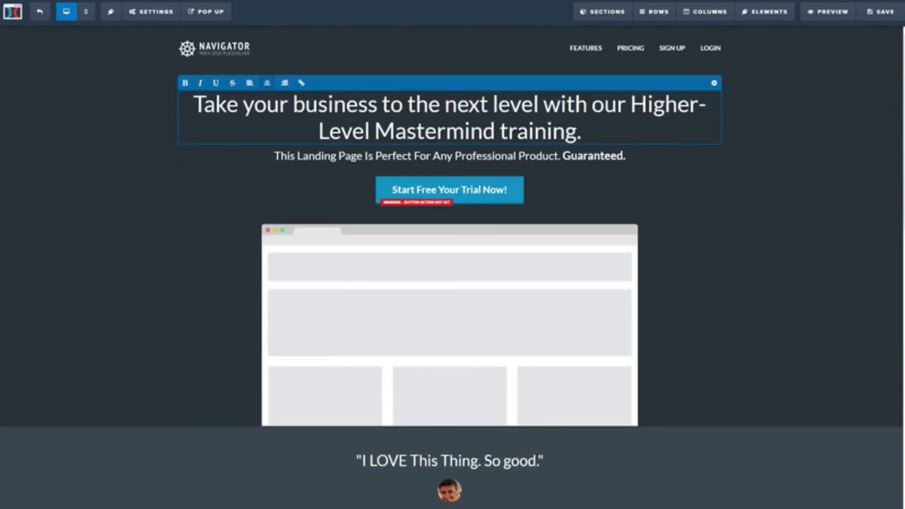
Step: Replace the subtitle under the headline with the pasted 10X revenue line
click(402, 157)
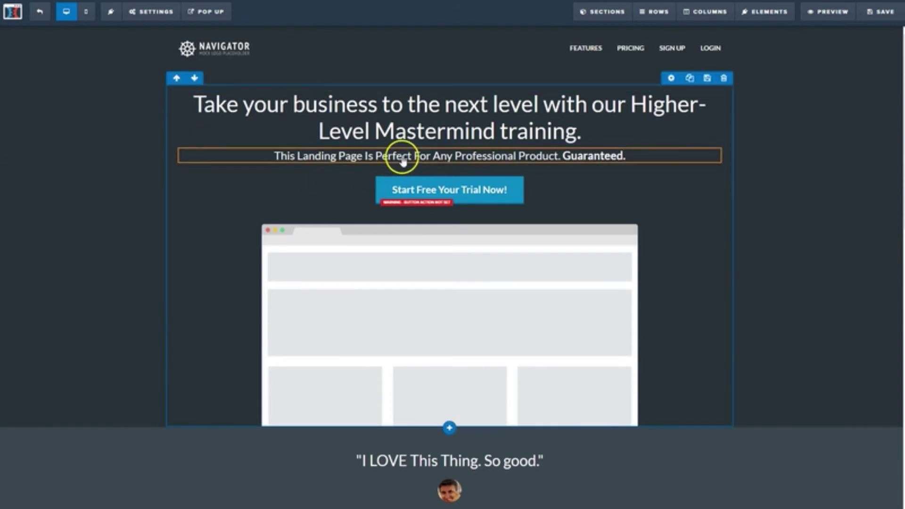
triple_click(401, 157)
text(10X your revenue with the most advanced secrets we’ve ever shared.)
click(158, 238)
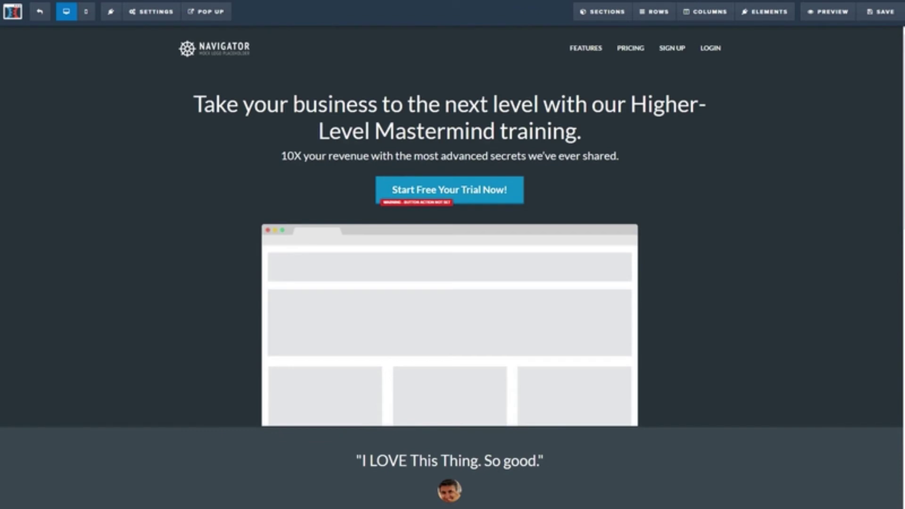
Step: Rewrite the two feature headings with the new business growth and video course wording
scroll(288, 409, down, 7)
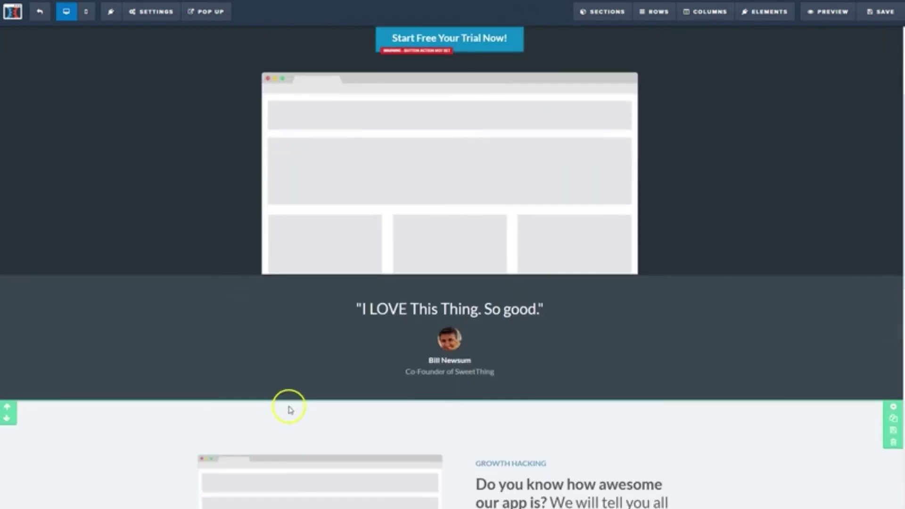
click(546, 325)
triple_click(546, 326)
text(Cutting edge business growth secrets, designed to take your company to the next level!)
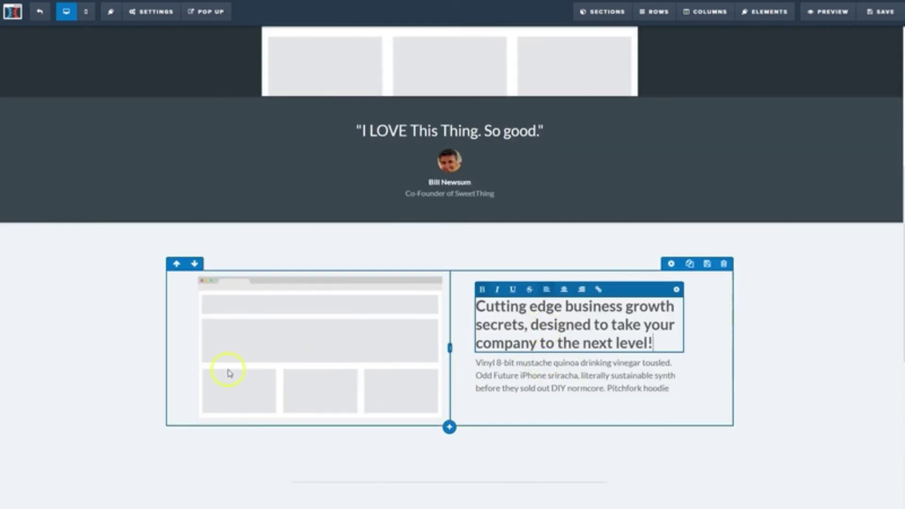
scroll(228, 358, down, 4)
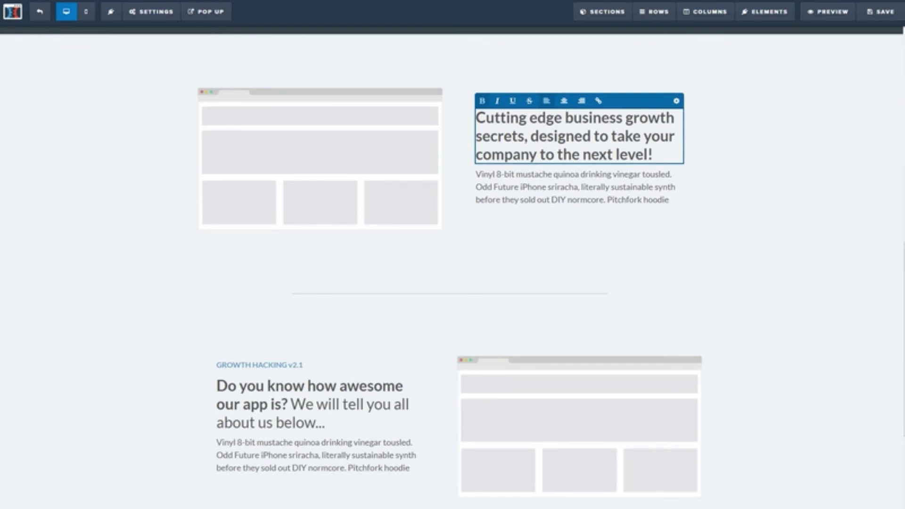
triple_click(288, 415)
text(Expert next-level video course taught on-location by respected industry leaders...)
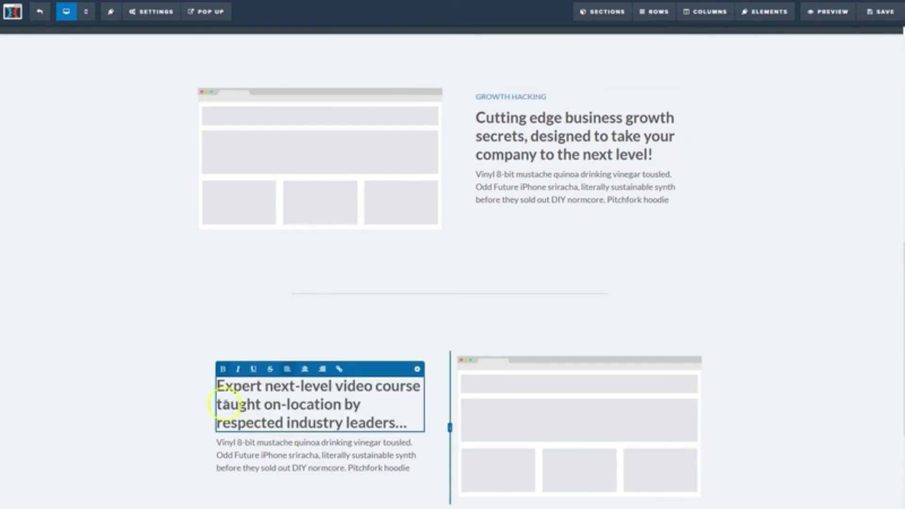
click(128, 380)
Step: Delete the See Everything in One-Click section and the paragraph under the video course heading
scroll(161, 391, down, 2)
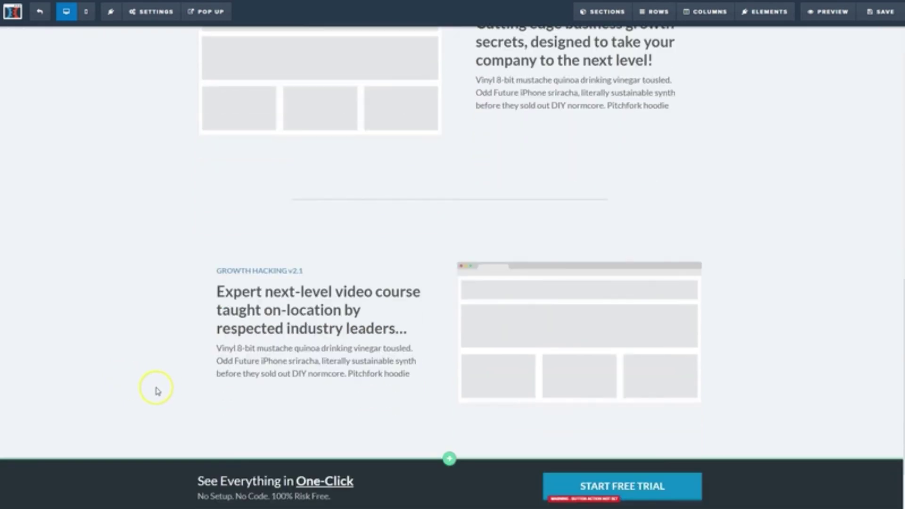
scroll(156, 391, down, 1)
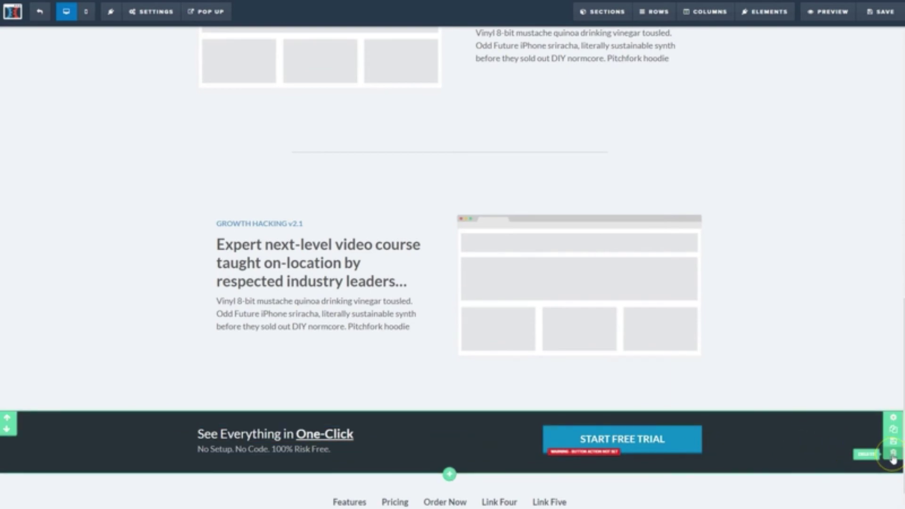
click(893, 455)
click(499, 46)
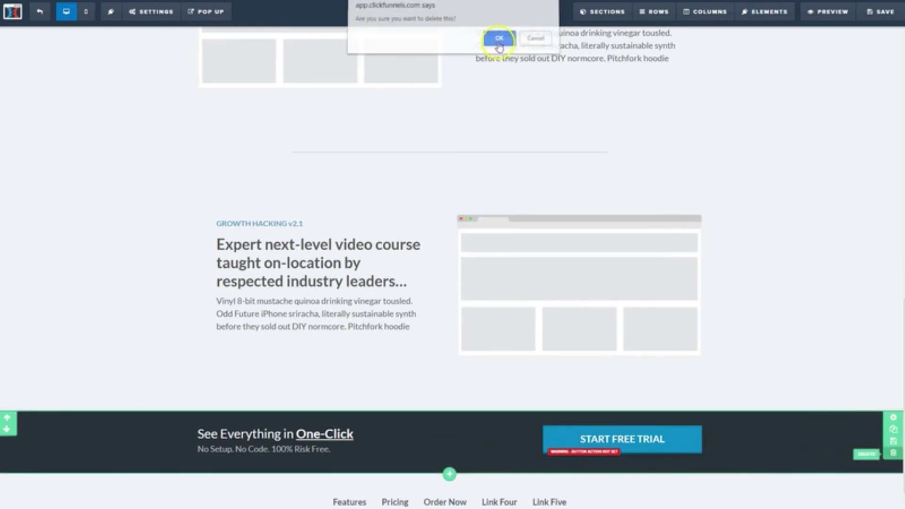
scroll(374, 353, up, 3)
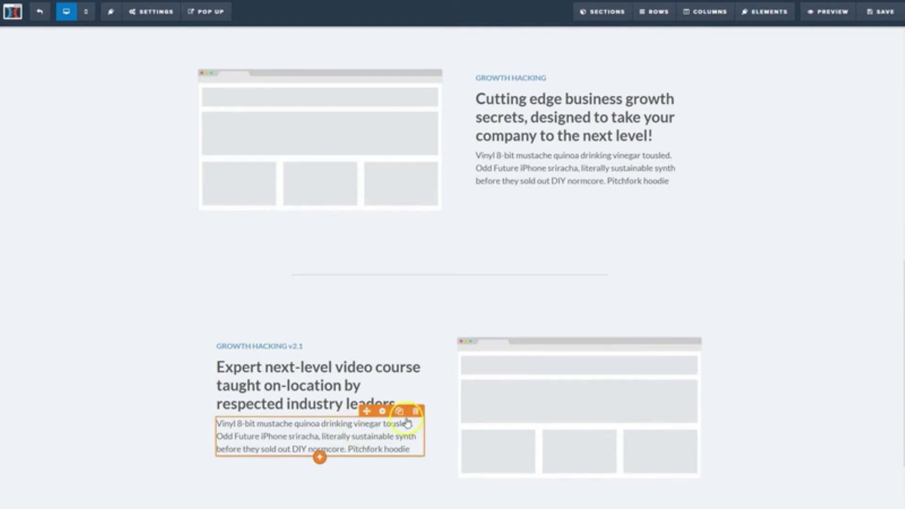
click(416, 410)
click(501, 42)
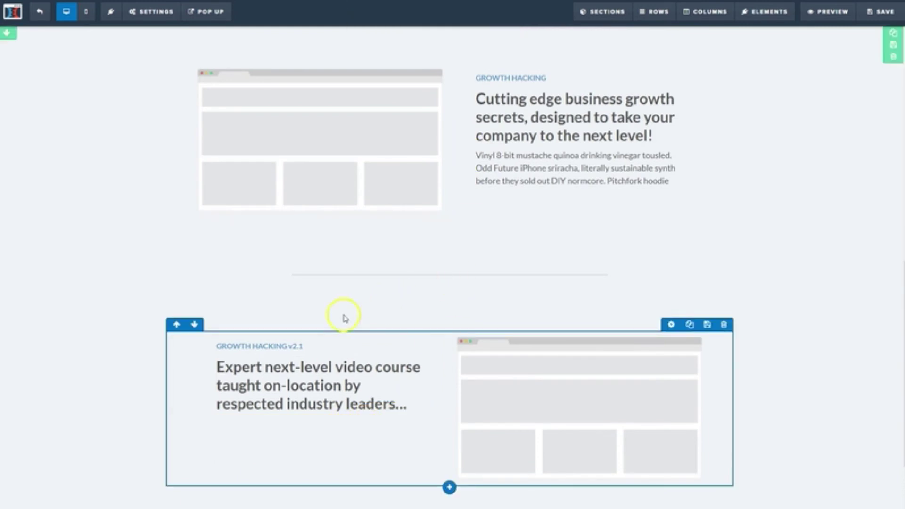
Step: Delete the GROWTH HACKING v2.1 label, the business growth paragraph and the Navigator header row
click(412, 339)
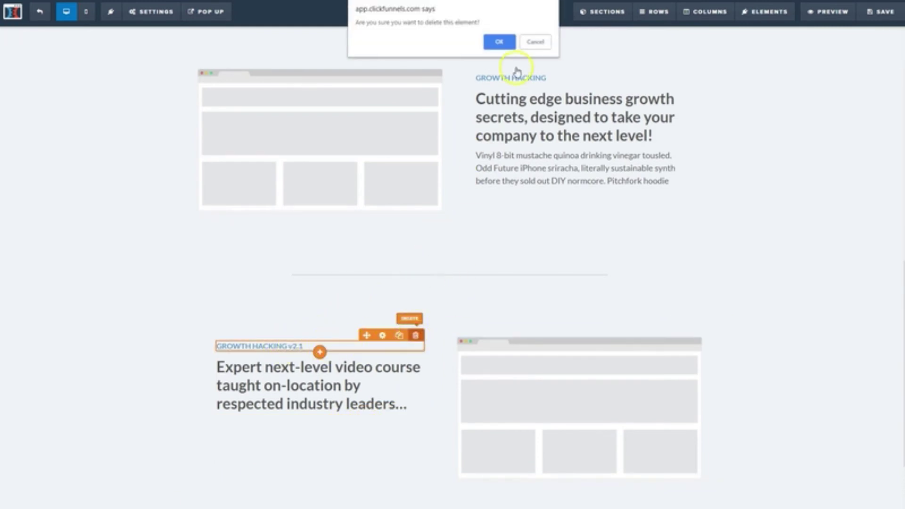
click(500, 42)
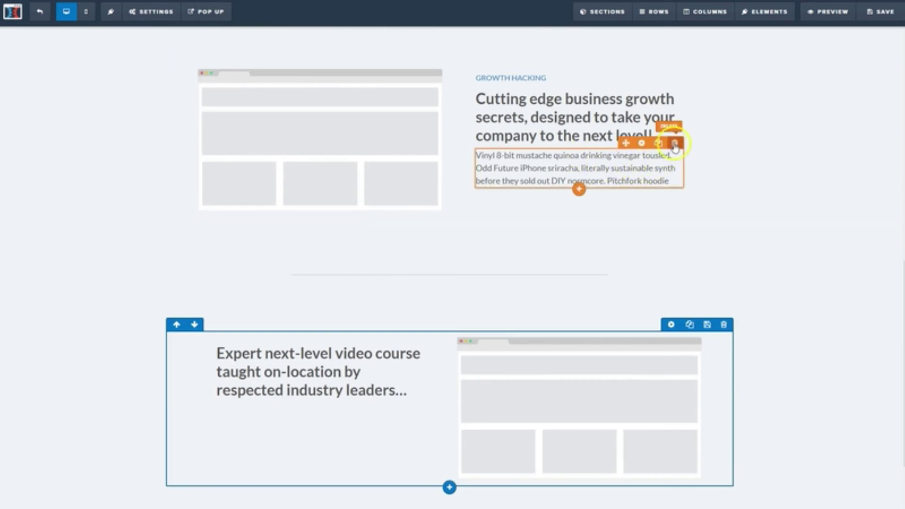
click(674, 143)
click(499, 42)
scroll(523, 215, up, 5)
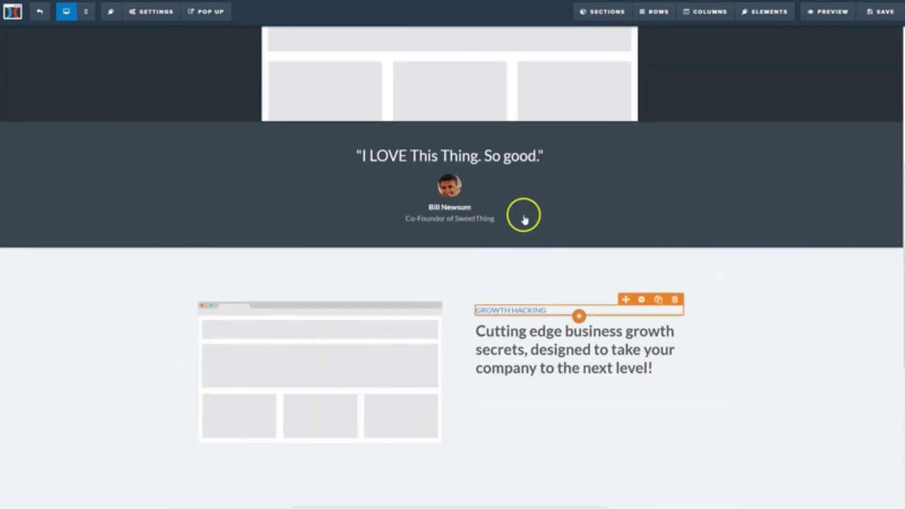
scroll(656, 323, up, 6)
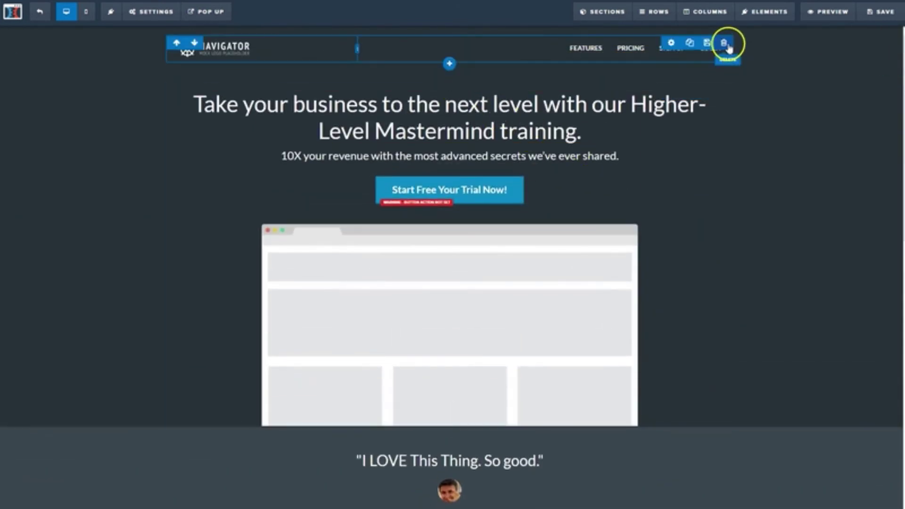
click(723, 42)
click(500, 42)
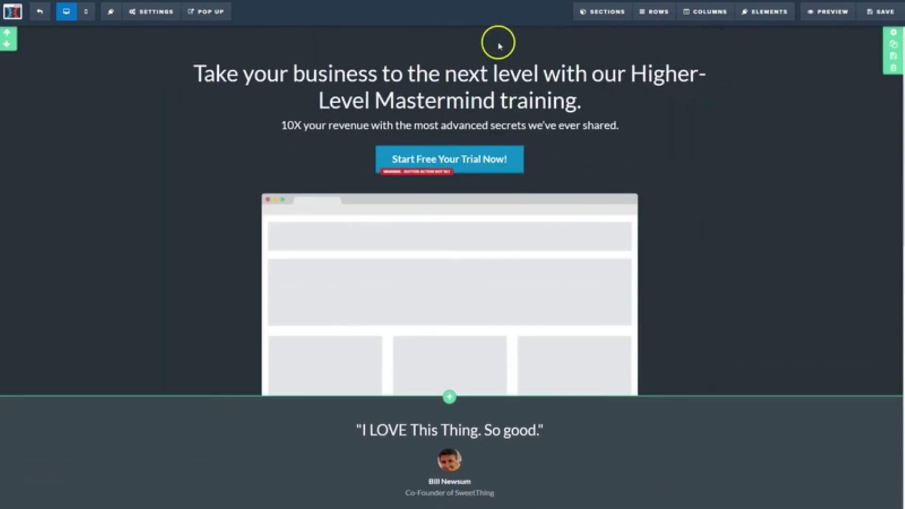
scroll(414, 377, down, 1)
scroll(415, 377, down, 3)
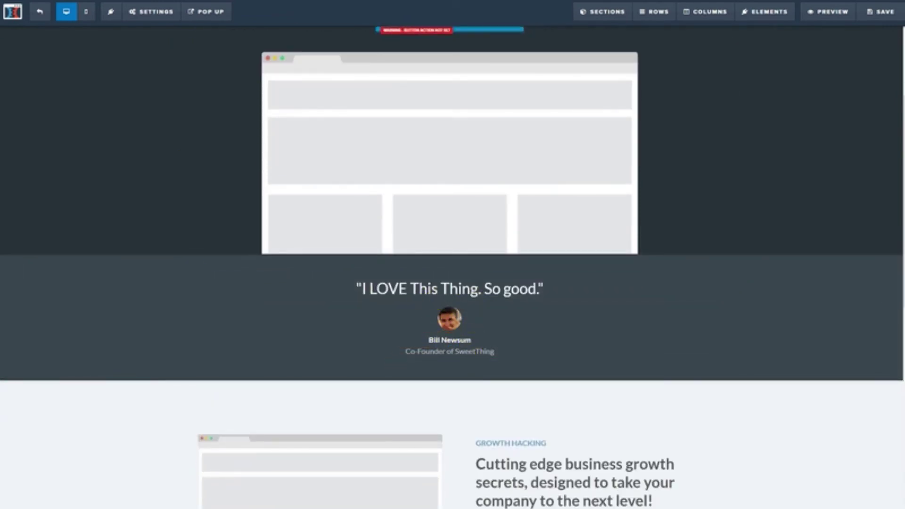
Step: Swap the hero image for the Higher-Level Mastermind bundle mockup from Uploaded Images
scroll(552, 415, down, 3)
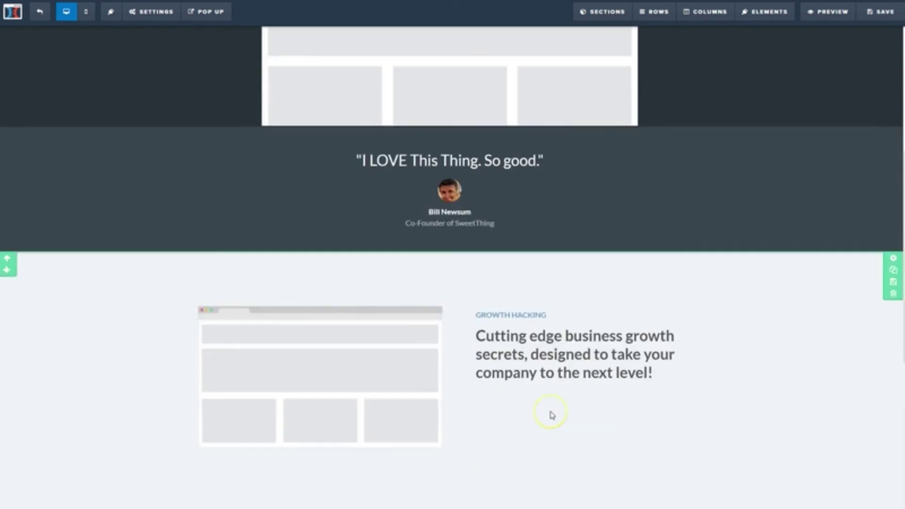
scroll(550, 414, up, 5)
click(435, 202)
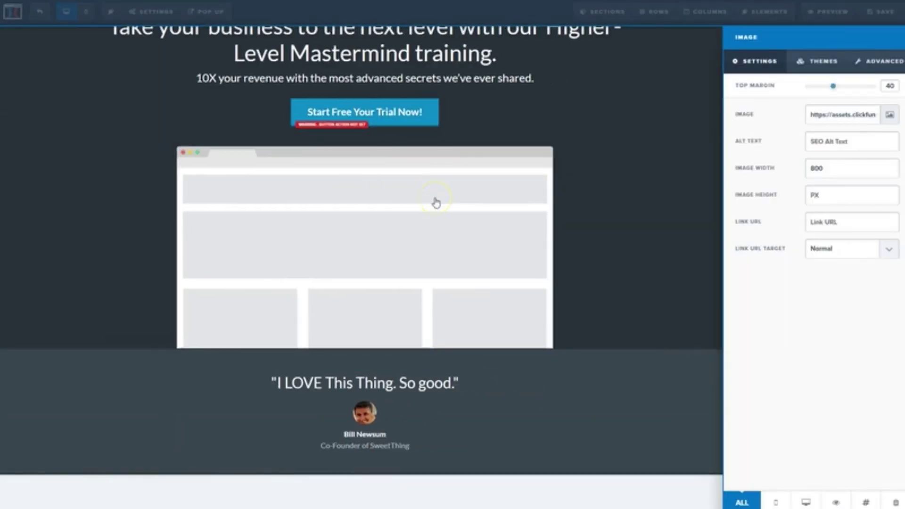
click(888, 117)
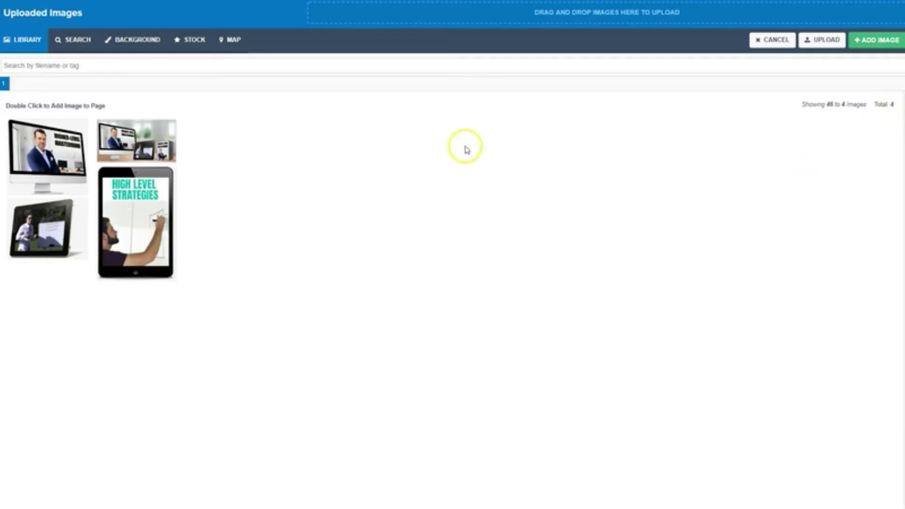
click(139, 143)
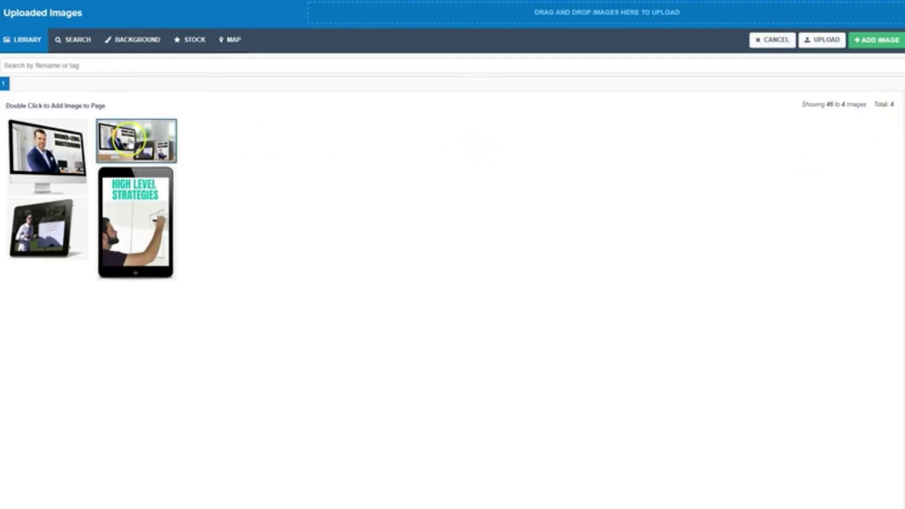
double_click(130, 142)
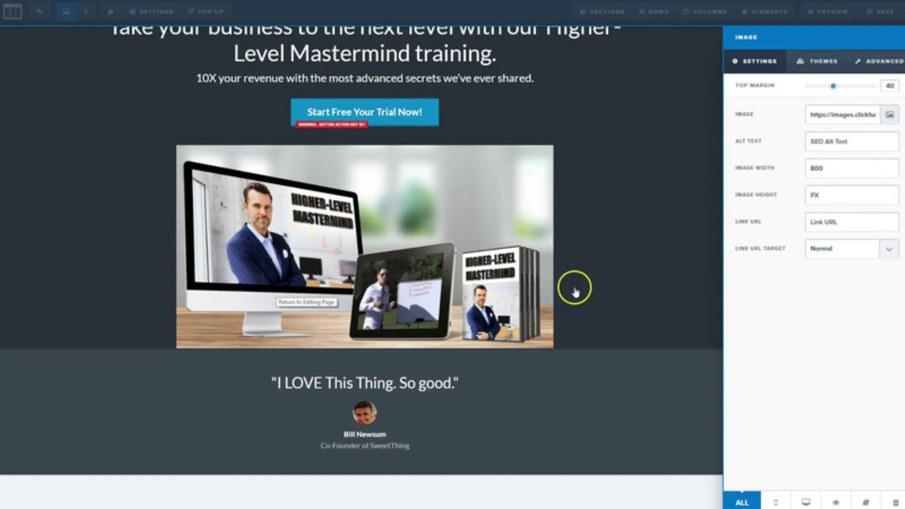
click(641, 203)
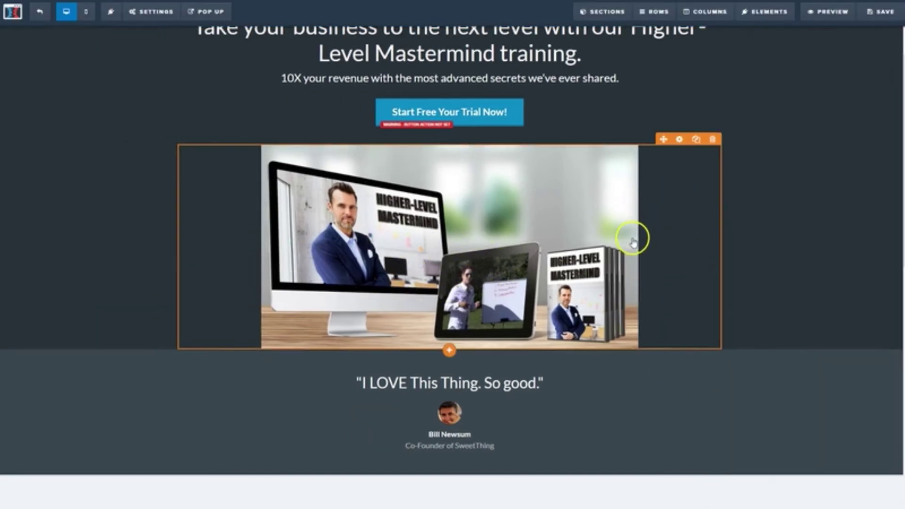
scroll(632, 239, down, 5)
Step: Replace the Growth Hacking placeholder image with the mastermind monitor mockup
scroll(543, 273, down, 2)
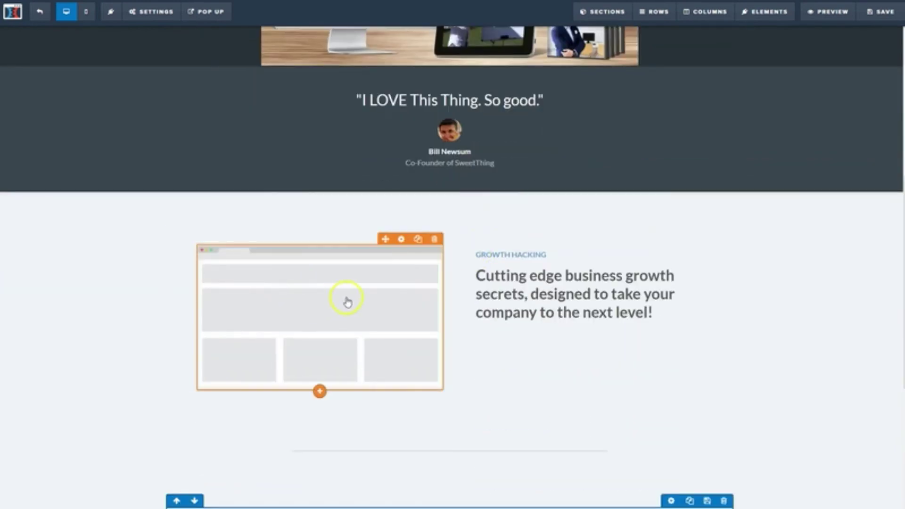
click(383, 298)
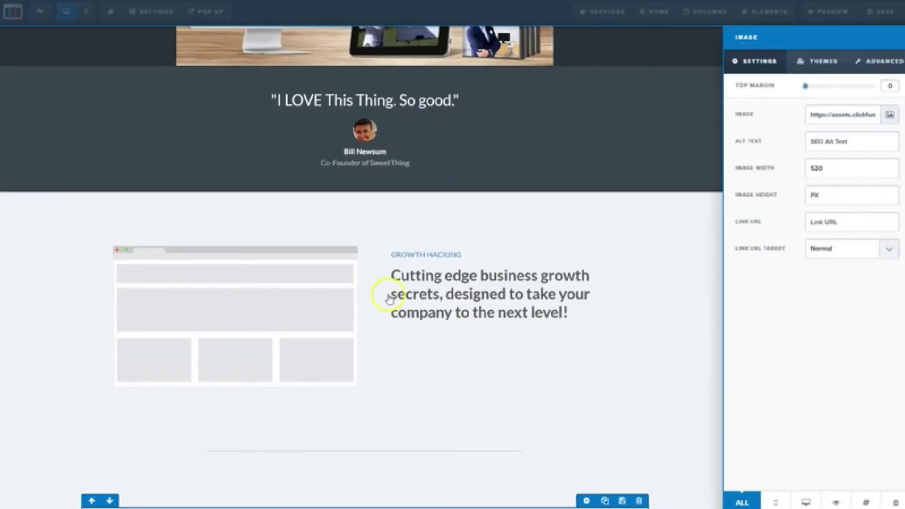
click(890, 115)
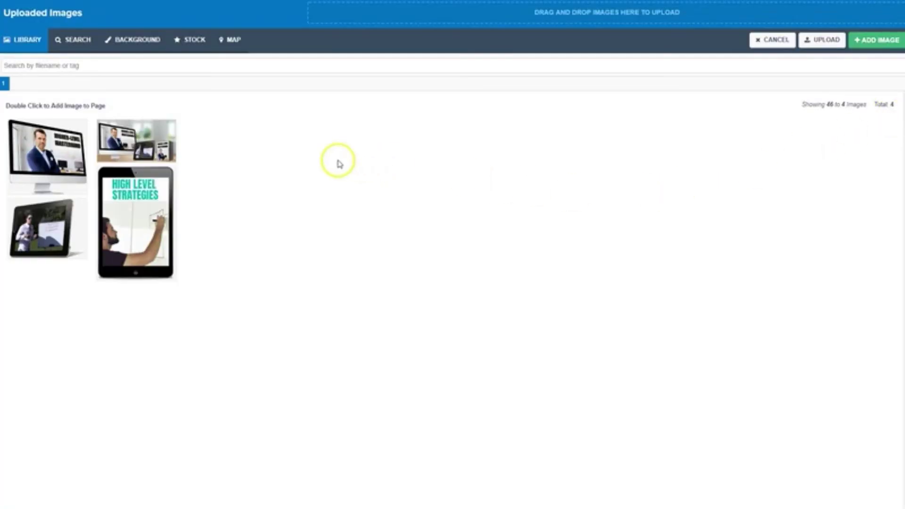
click(60, 136)
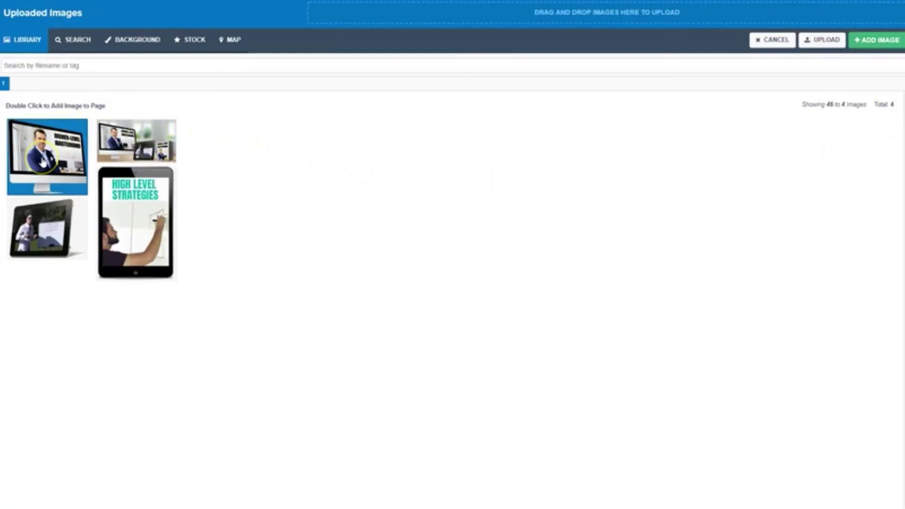
double_click(43, 162)
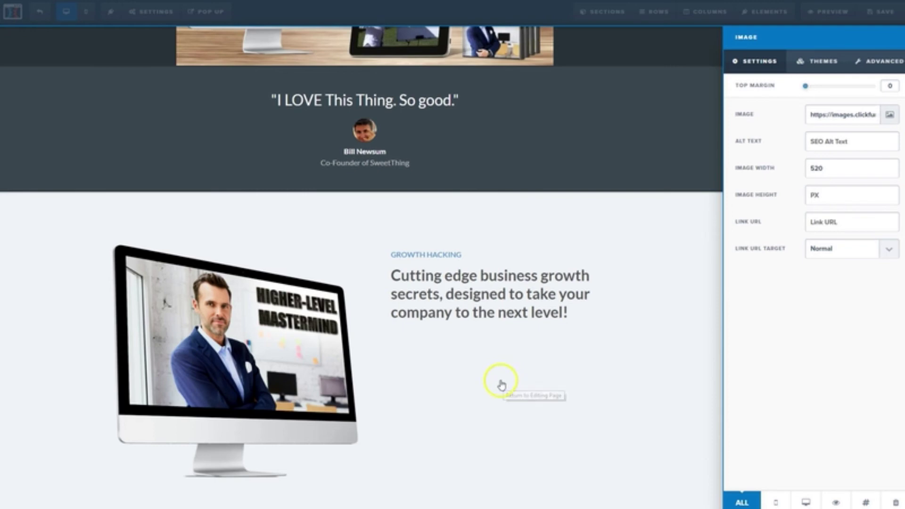
click(653, 401)
Step: Replace the video course placeholder image with the tablet mockup
scroll(617, 398, down, 5)
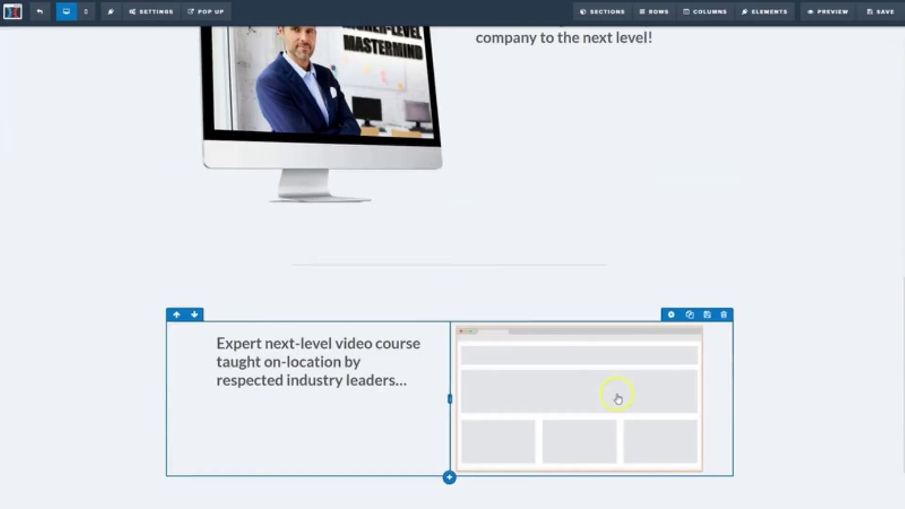
click(581, 376)
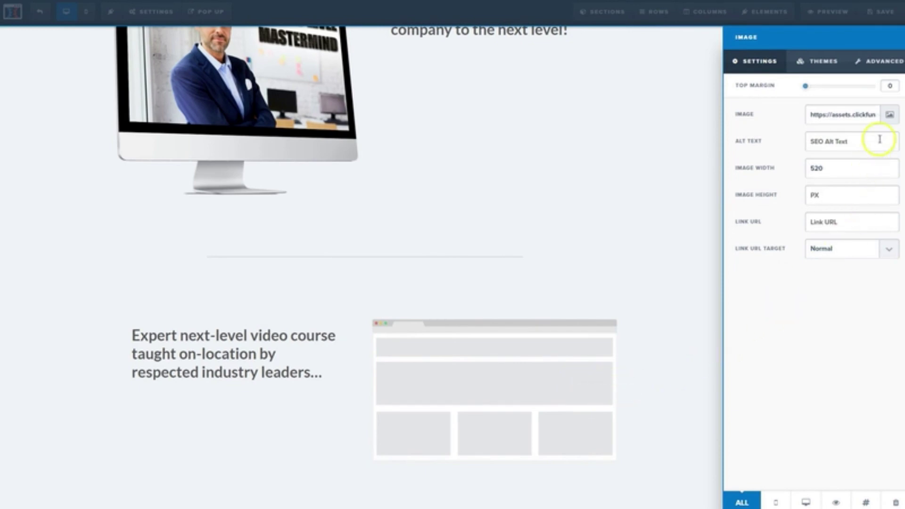
click(890, 116)
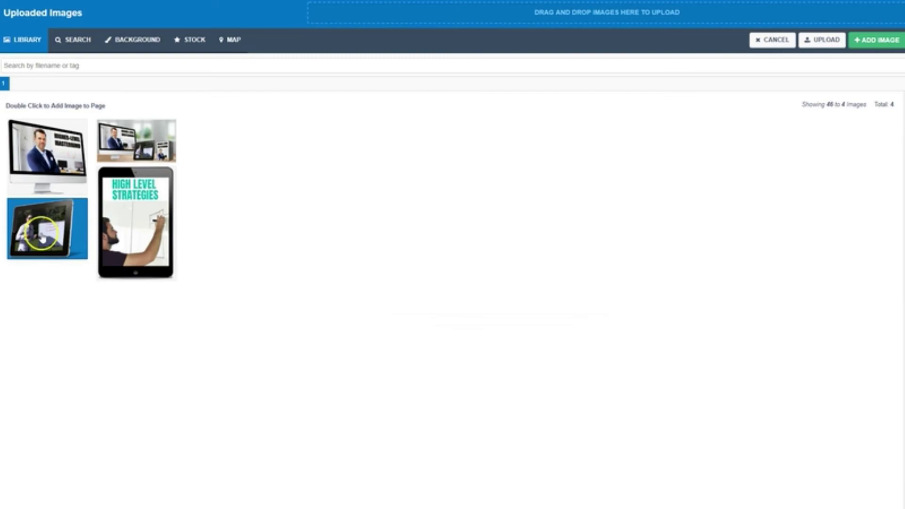
double_click(43, 238)
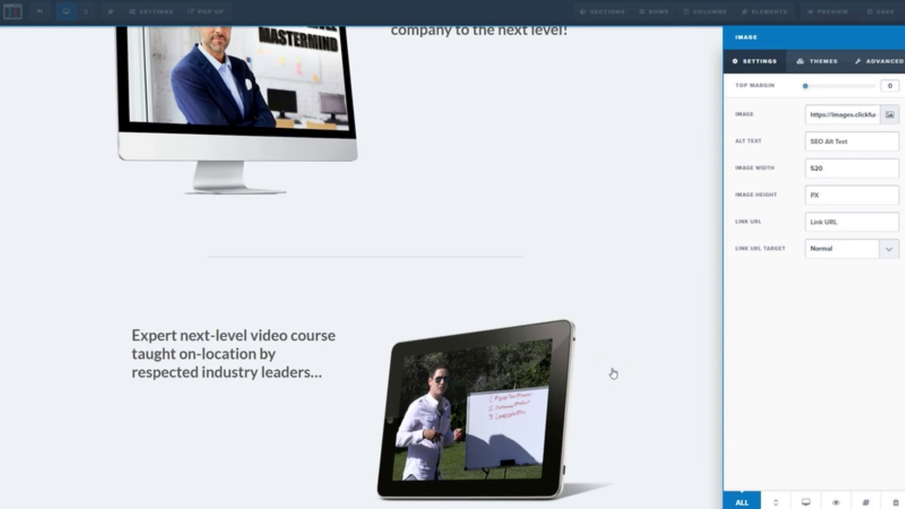
click(701, 317)
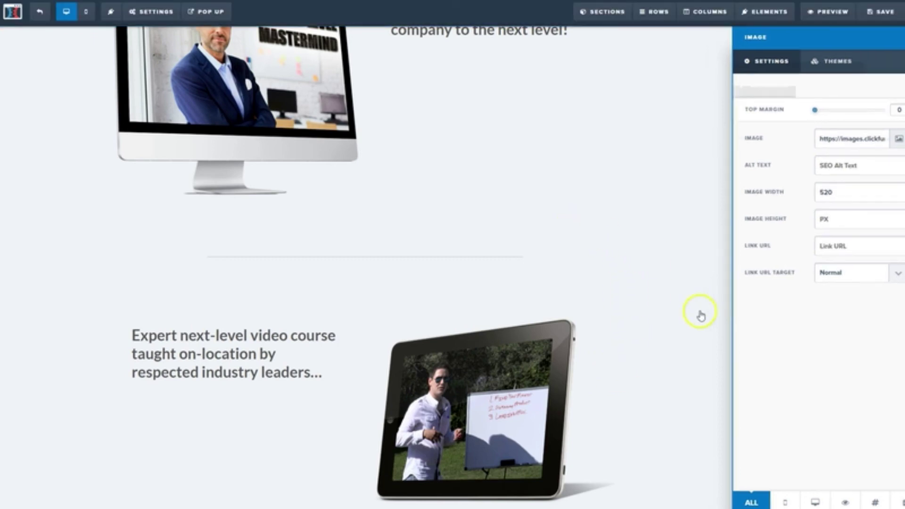
scroll(632, 423, up, 15)
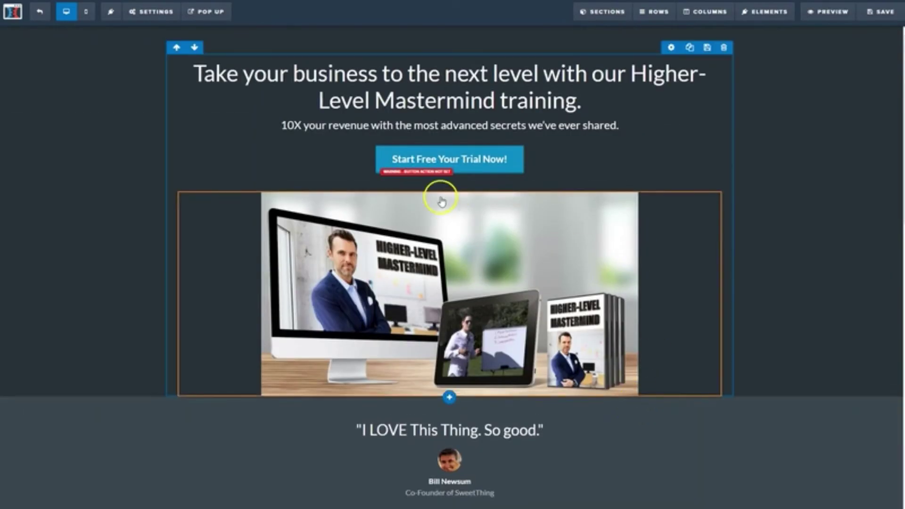
Step: Rename the Start Free Your Trial Now! button to 'Buy Now' with action Go To Next Step In Funnel
click(452, 158)
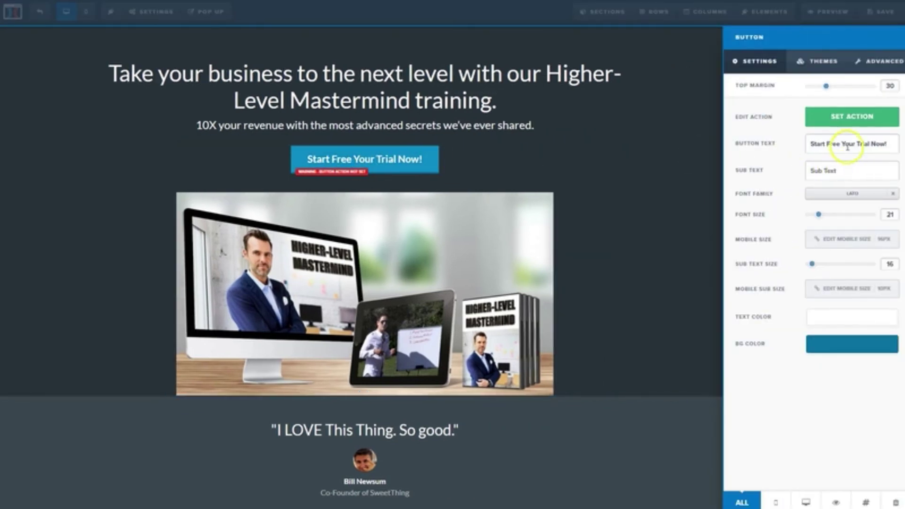
triple_click(847, 146)
text(Buy Now)
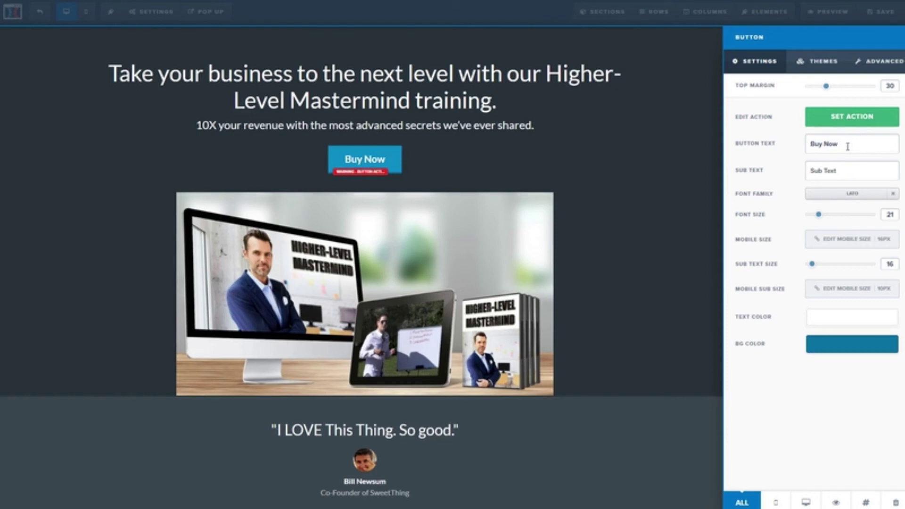
click(851, 117)
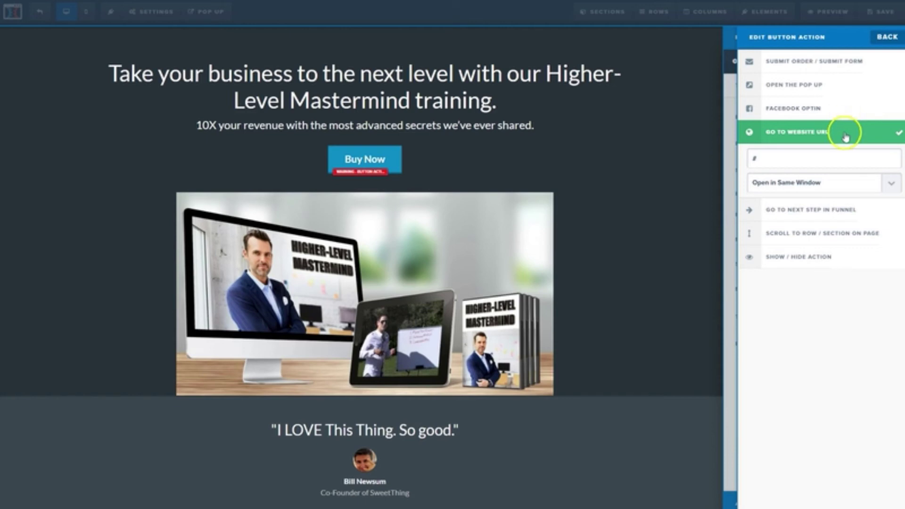
click(799, 211)
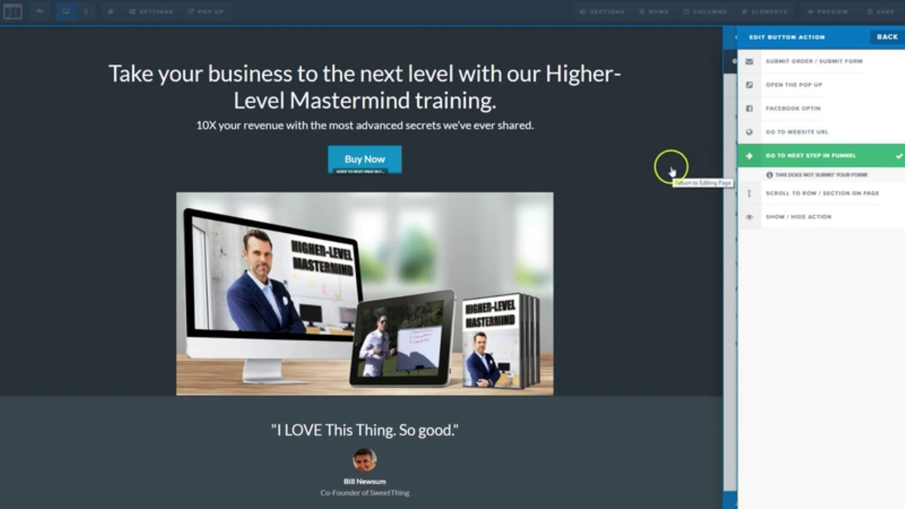
click(655, 162)
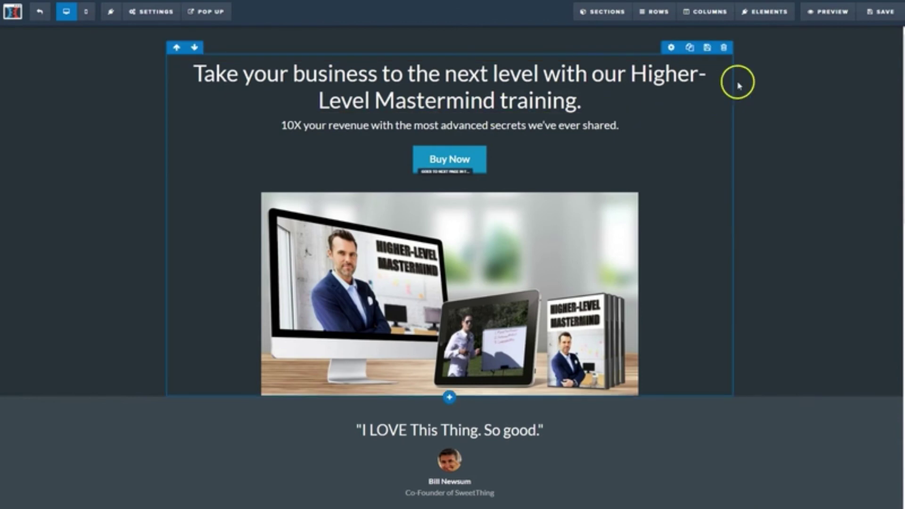
Step: Save the sales page with the pasted easy-strategies SEO title and exit to the funnel steps
click(870, 13)
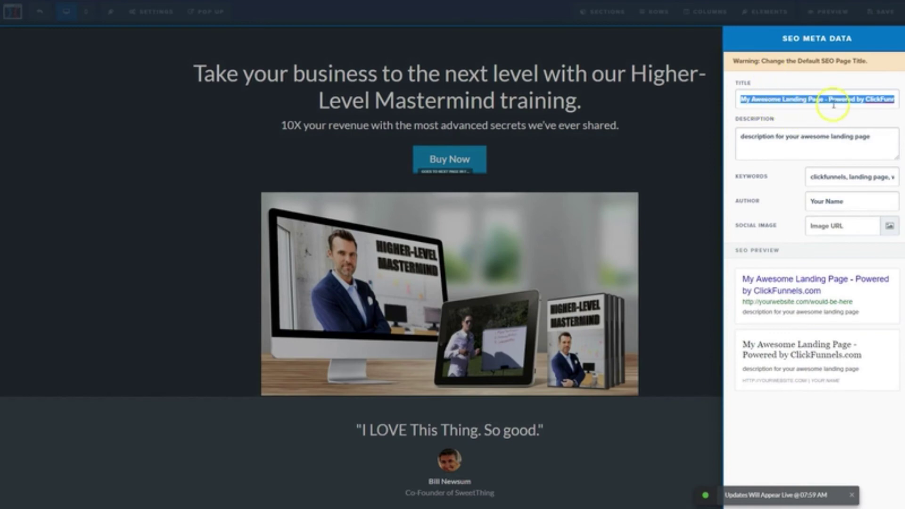
text(Grab These Easy Strategies To Take Your Business To The Next Level Today!)
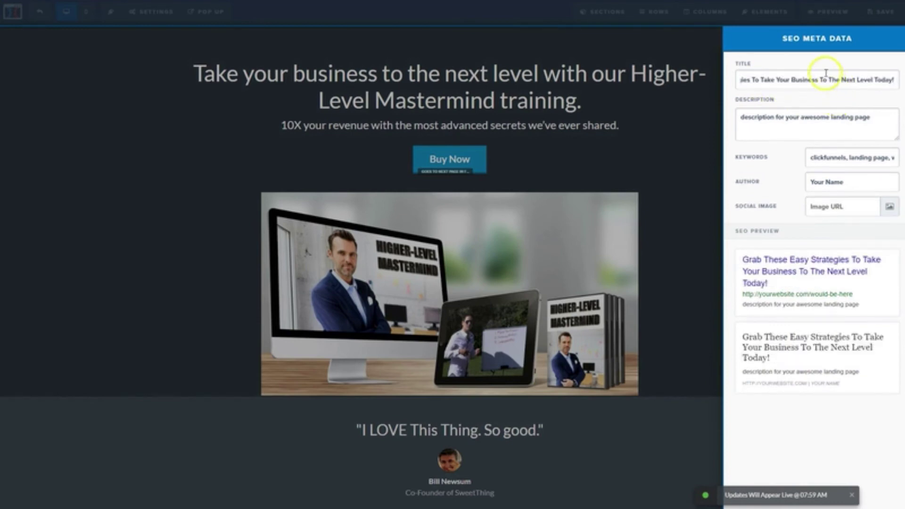
click(695, 137)
click(882, 13)
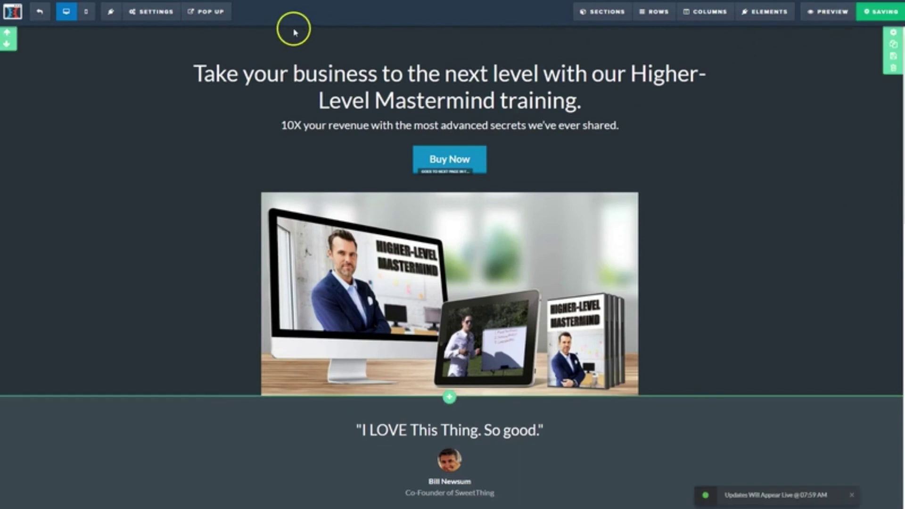
click(40, 14)
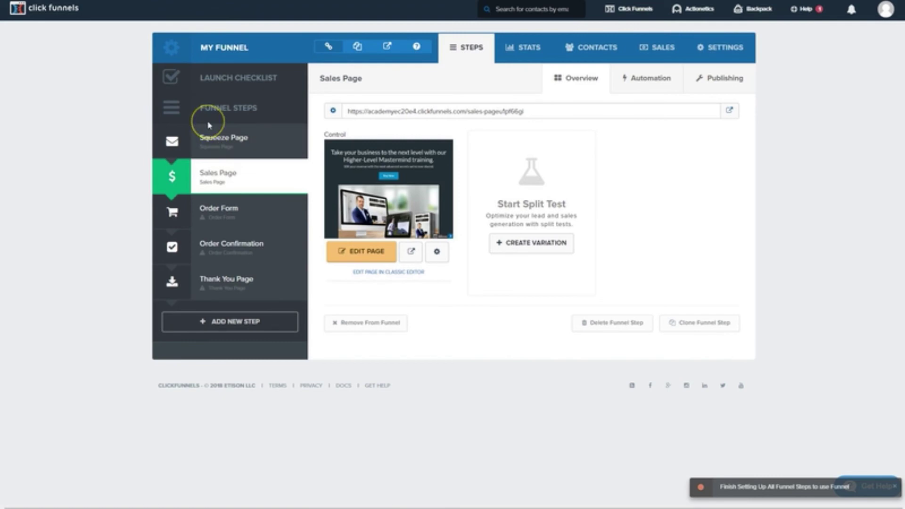
Step: Open the Order Form step and select the Skinny Order Form template
click(222, 207)
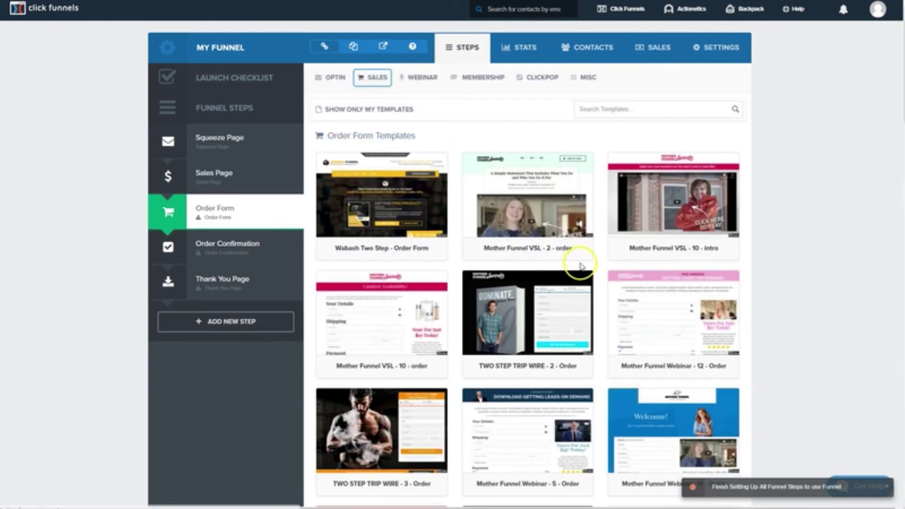
mouse_move(583, 259)
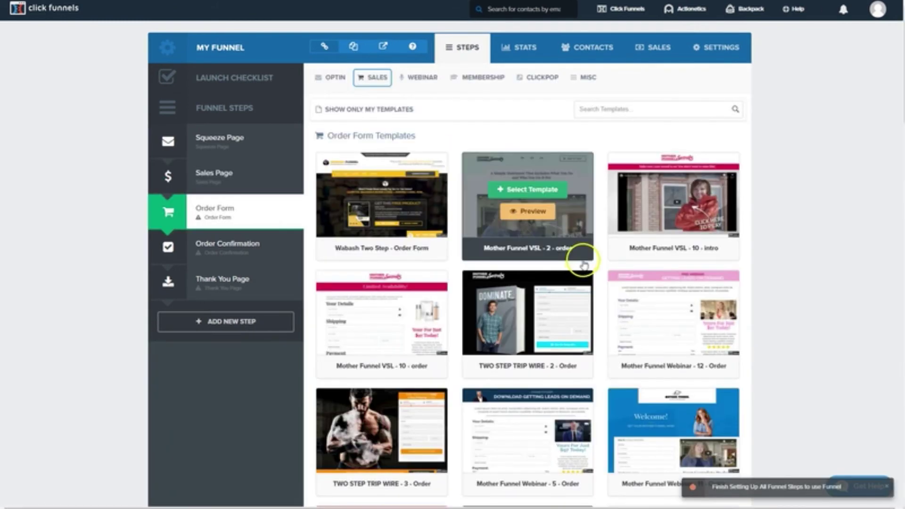
scroll(583, 264, down, 12)
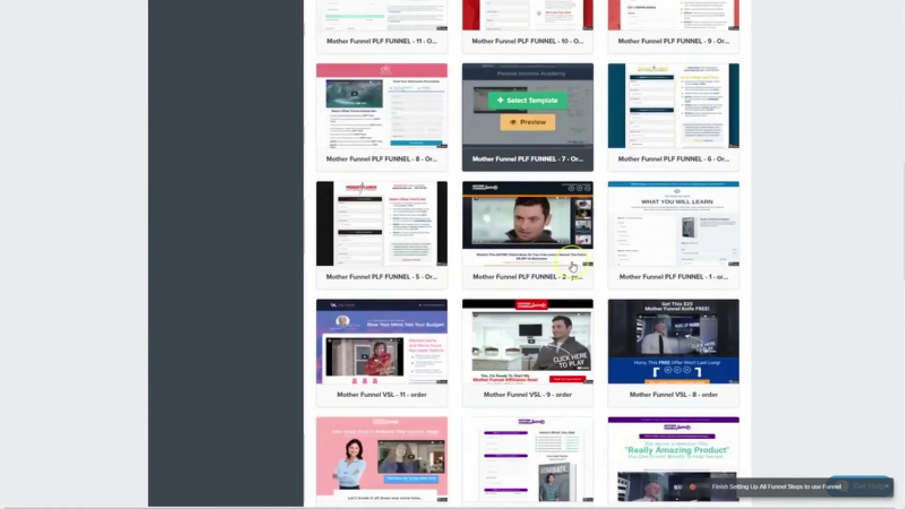
scroll(572, 267, down, 14)
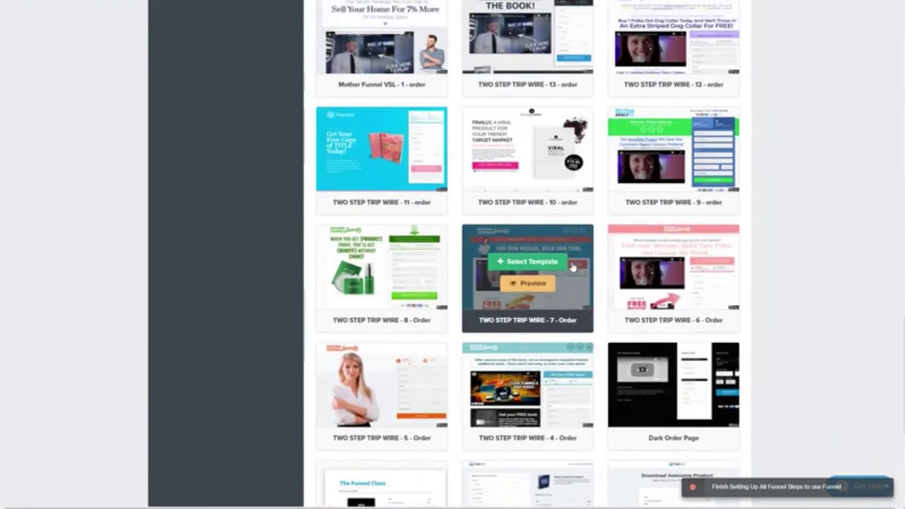
scroll(572, 266, down, 6)
mouse_move(694, 239)
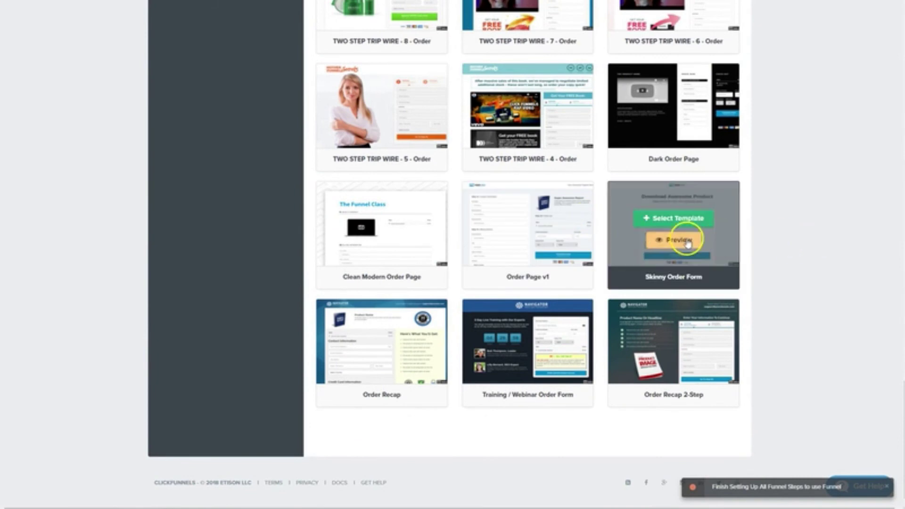
click(653, 219)
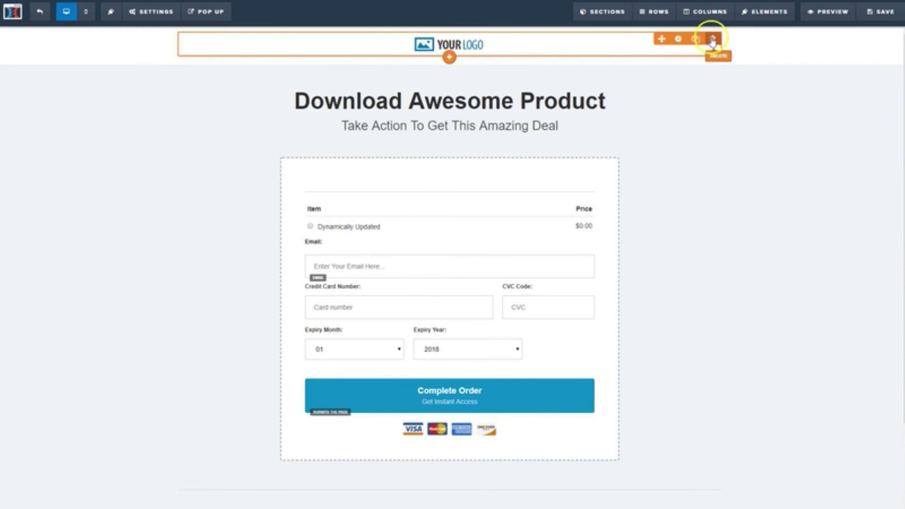
Step: Remove the order form's logo and change its headline to 'Access The Mastermind'
click(712, 39)
click(496, 41)
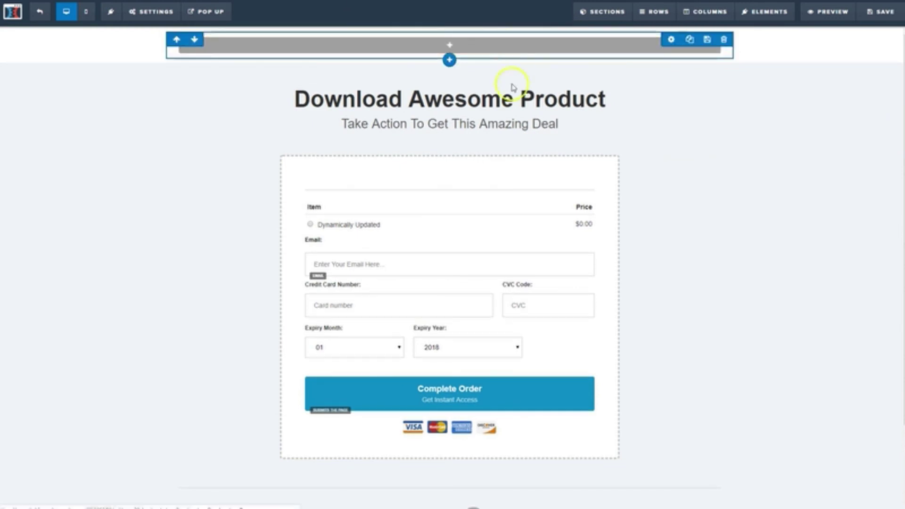
click(516, 104)
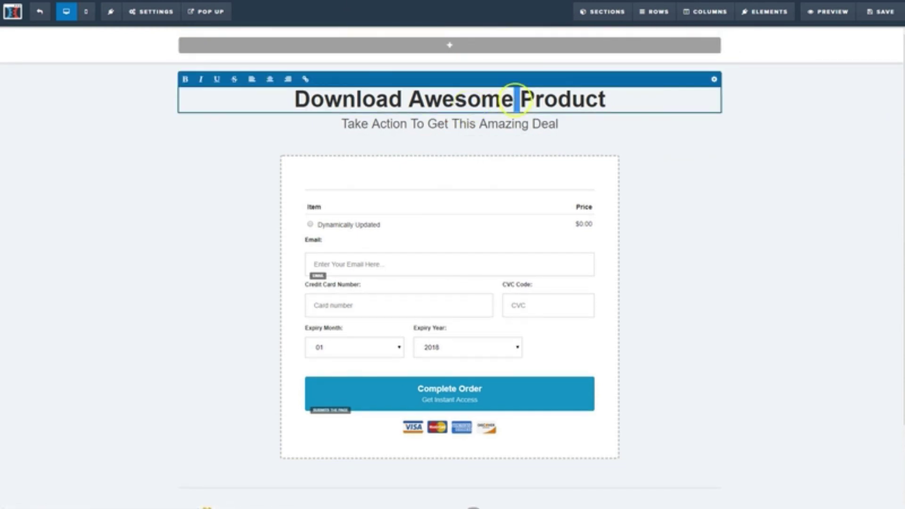
key(ctrl+a)
text(Access The Mastermind)
click(201, 166)
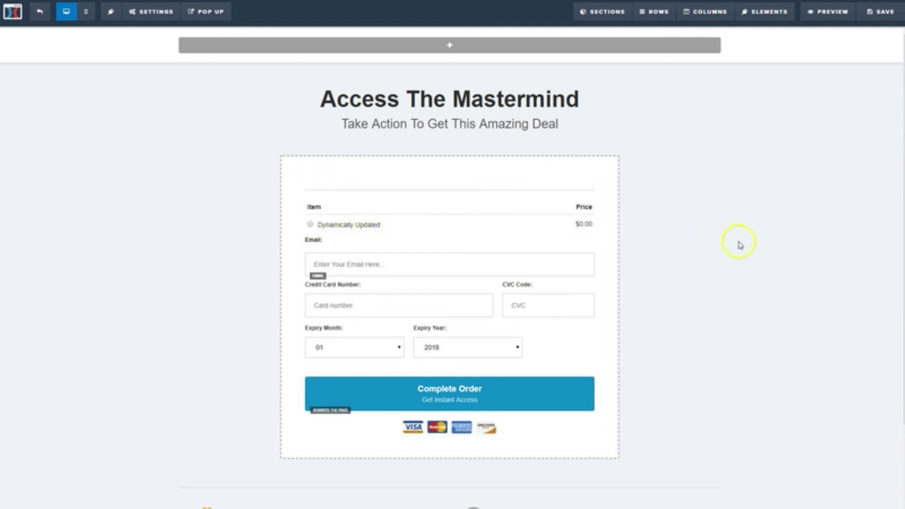
scroll(736, 254, down, 1)
scroll(736, 254, up, 1)
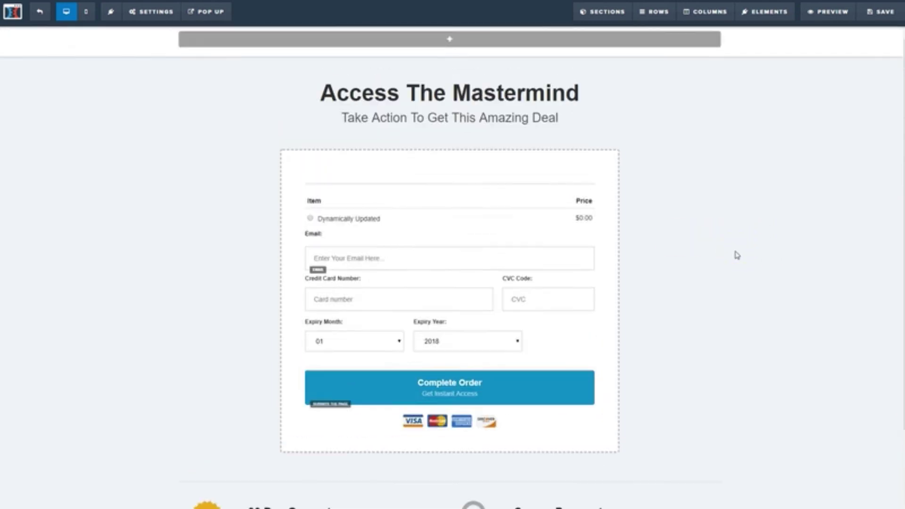
click(888, 13)
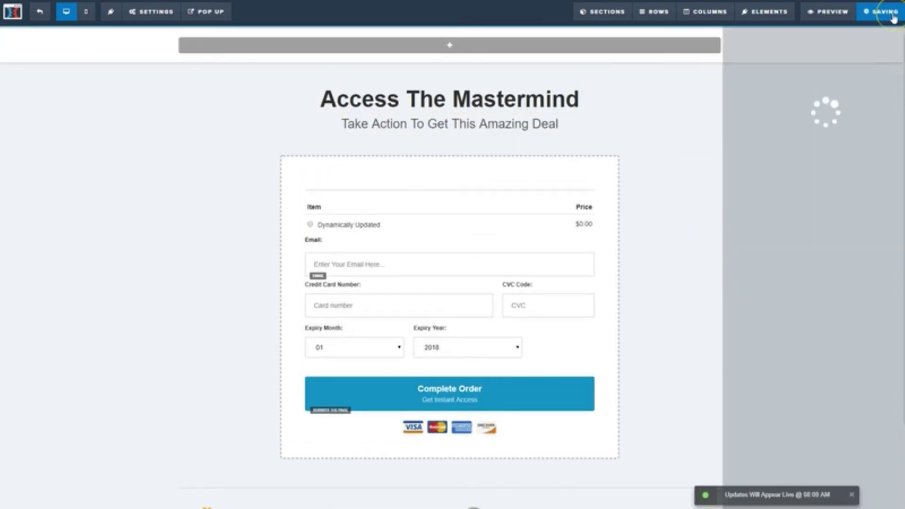
text(https://clickfunnels.com)
click(836, 38)
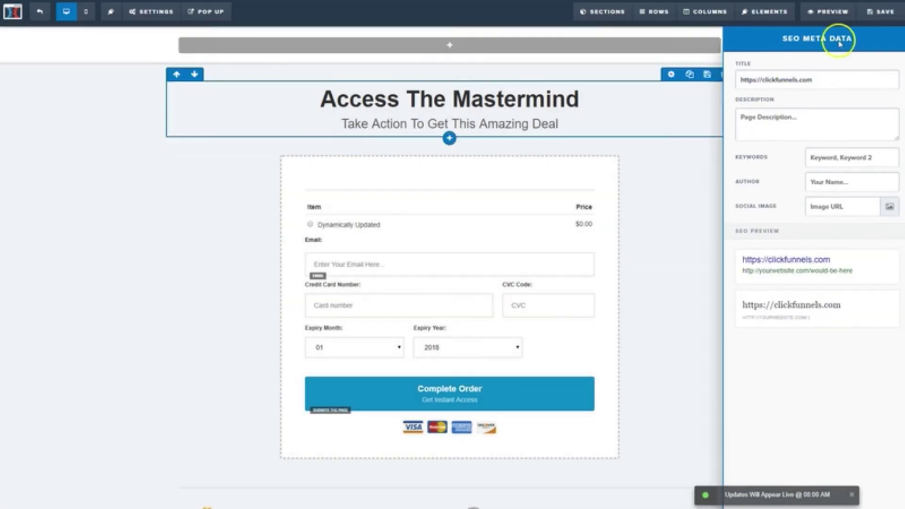
click(887, 11)
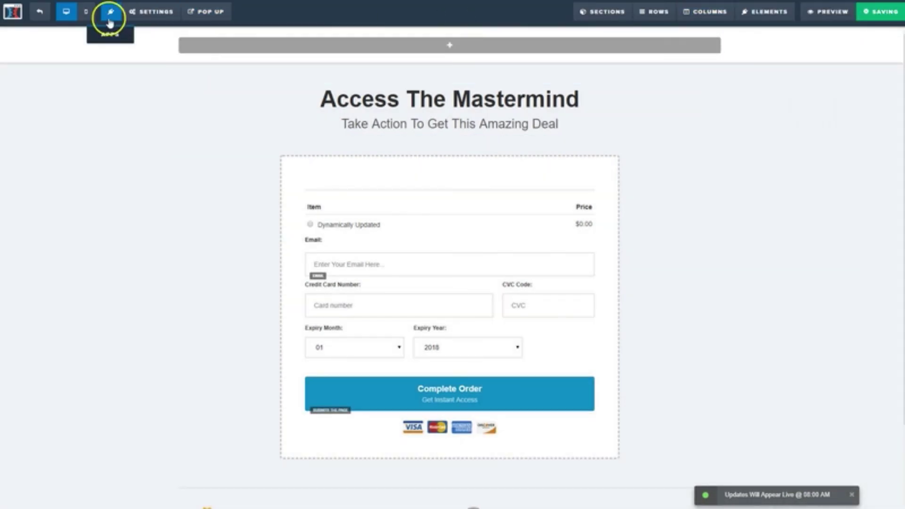
Step: Build the Order Confirmation step's page from the Mother Funnel PLF Congrats – Order Complete template
click(39, 18)
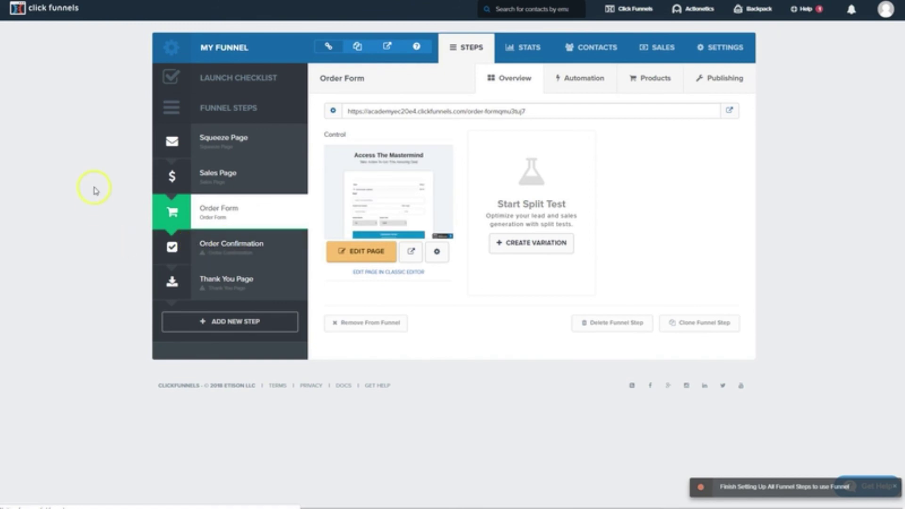
click(226, 256)
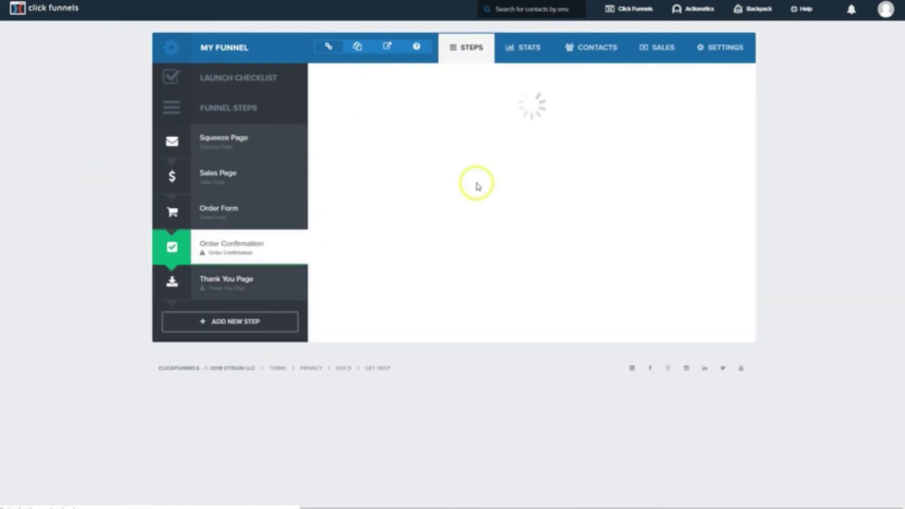
scroll(535, 241, down, 5)
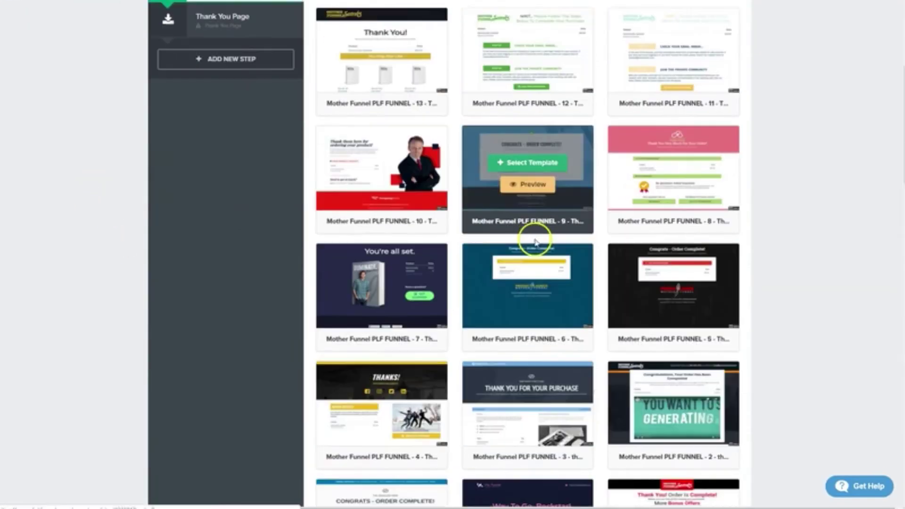
click(531, 260)
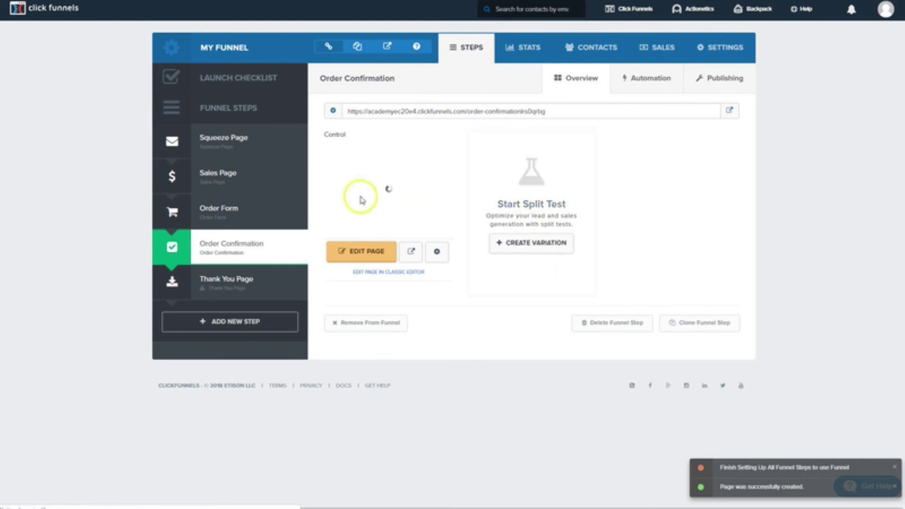
Step: Delete the Product Launch Mother Funnel logo from the order confirmation page and save it
click(367, 252)
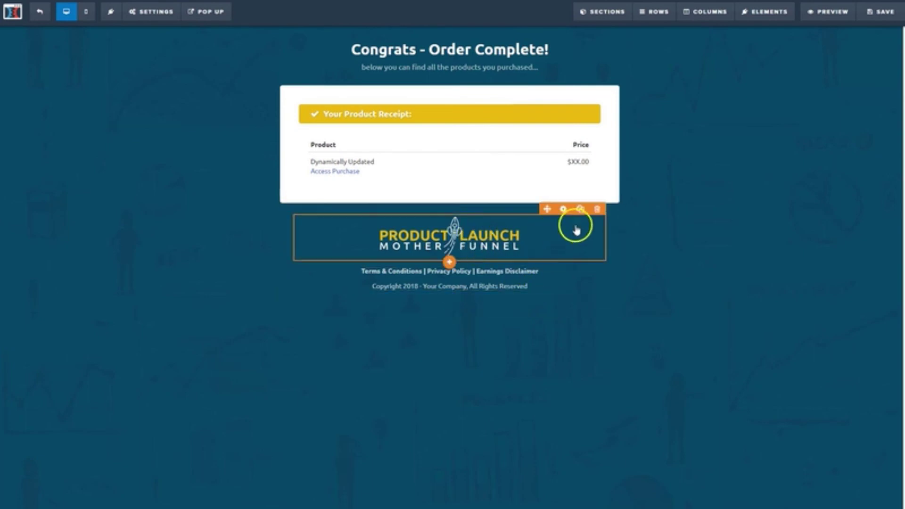
click(596, 208)
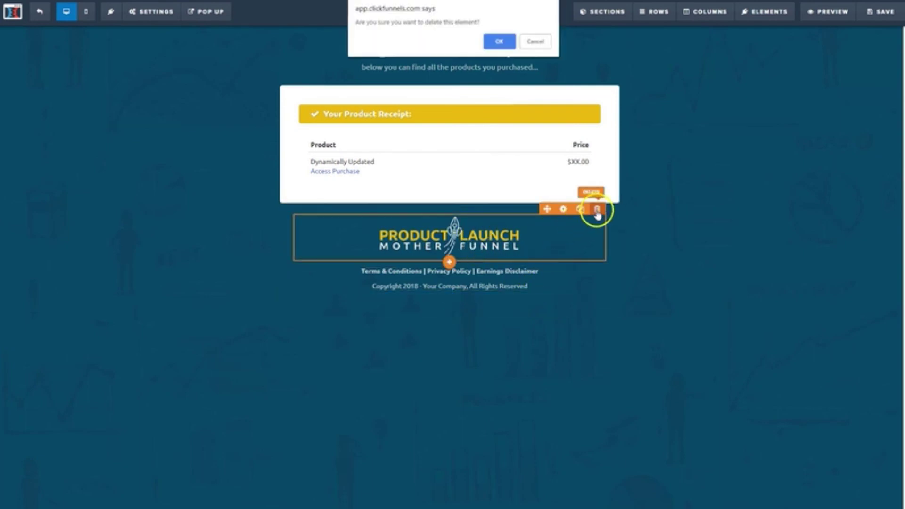
click(498, 41)
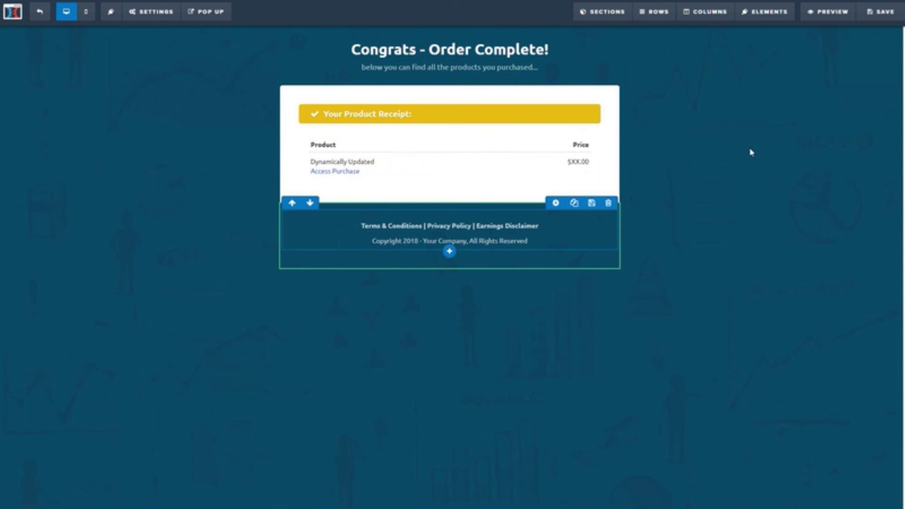
click(879, 12)
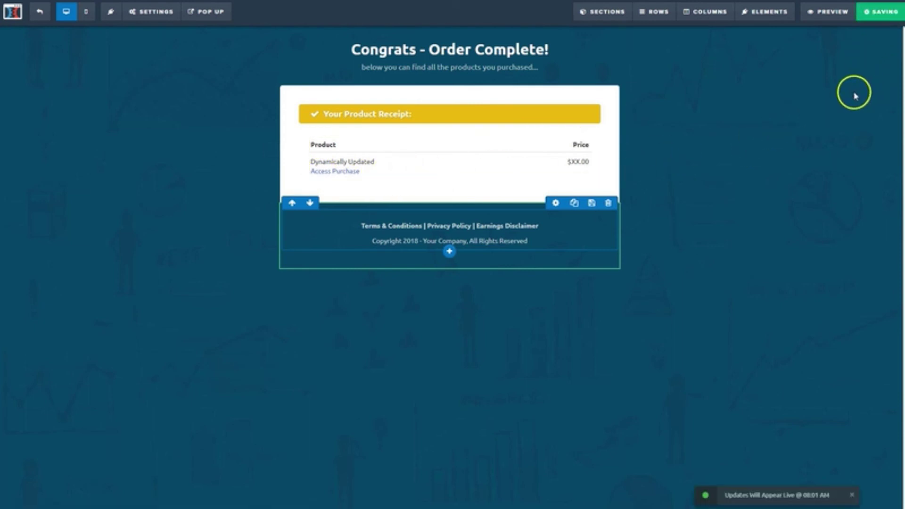
click(41, 14)
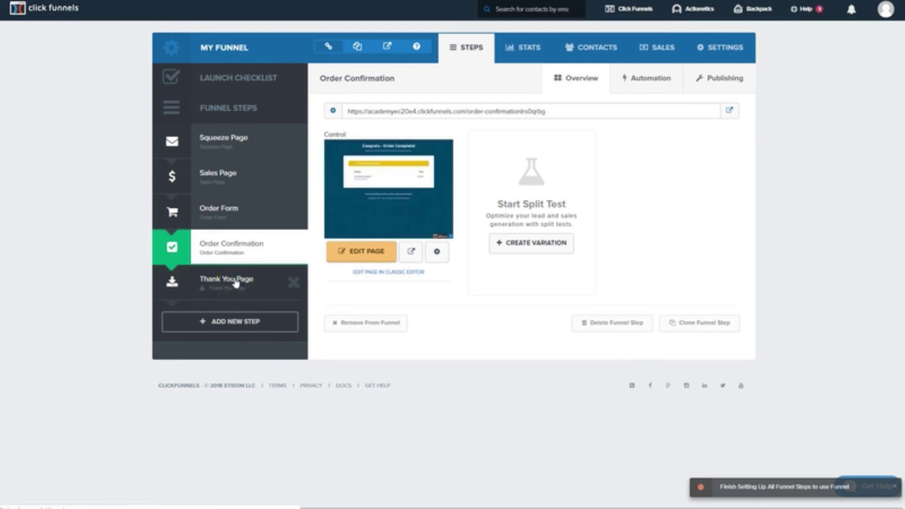
Step: Build the Thank You Page step's page from the 'THANKS! Check Your Email' template
click(78, 281)
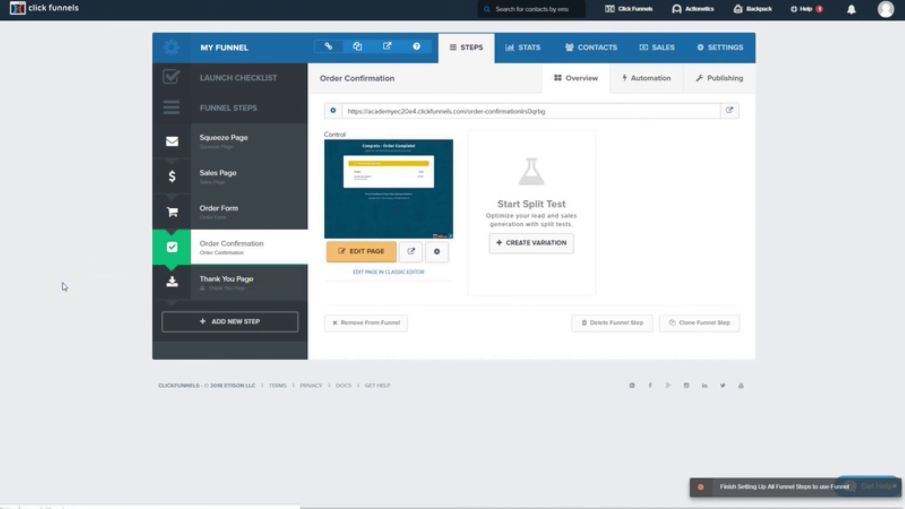
click(228, 282)
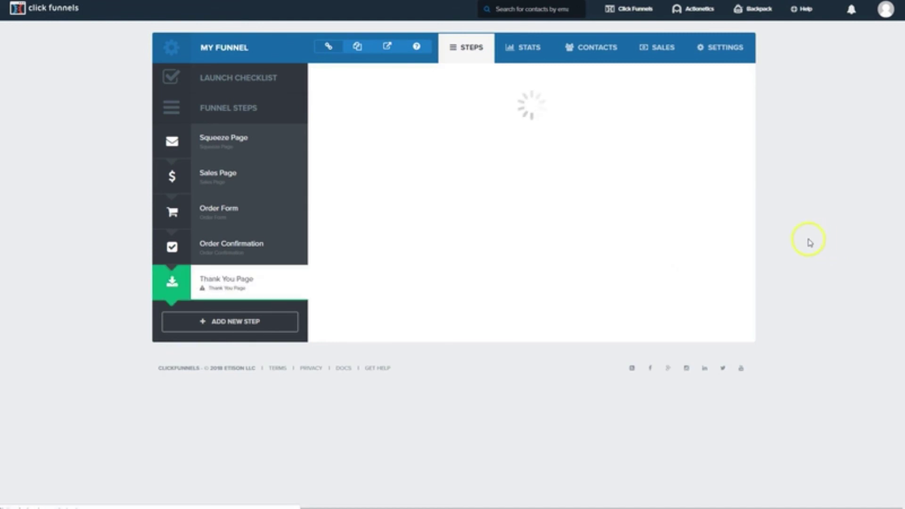
scroll(550, 288, down, 8)
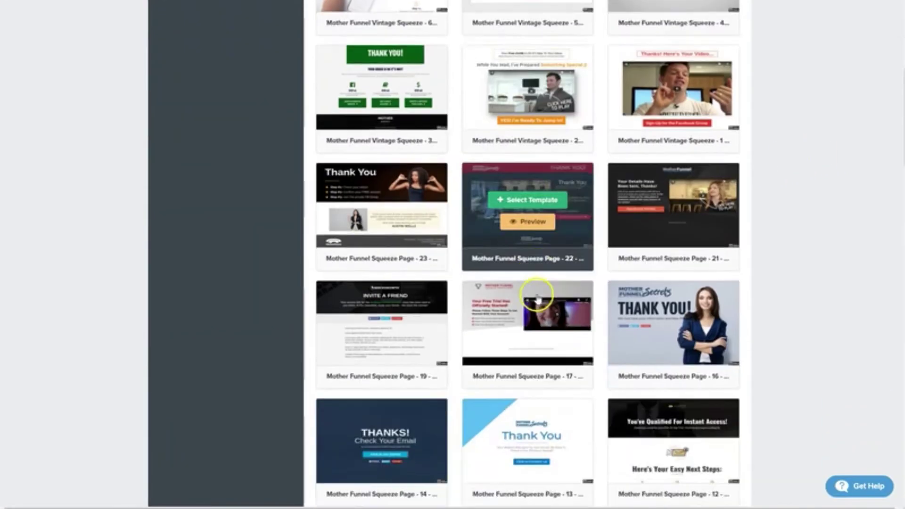
scroll(537, 297, down, 3)
click(385, 307)
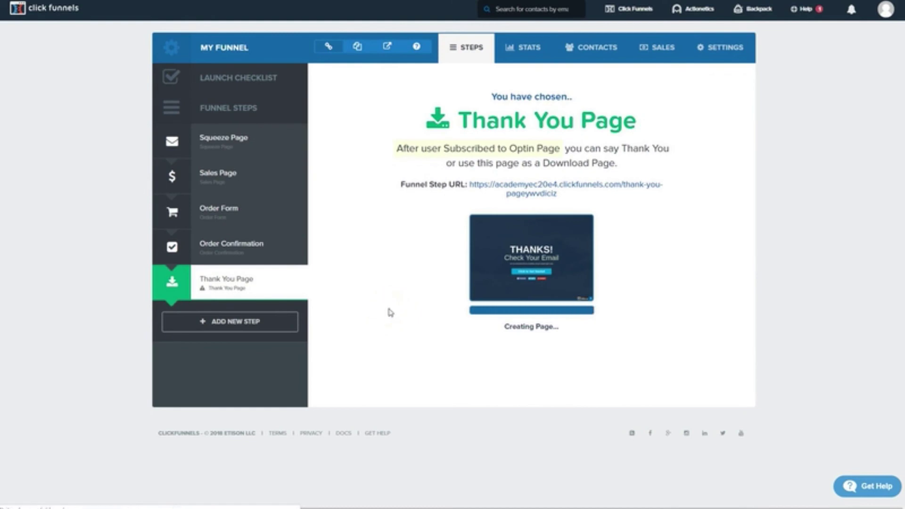
Step: Delete the download subtext line from the thank-you page
click(360, 255)
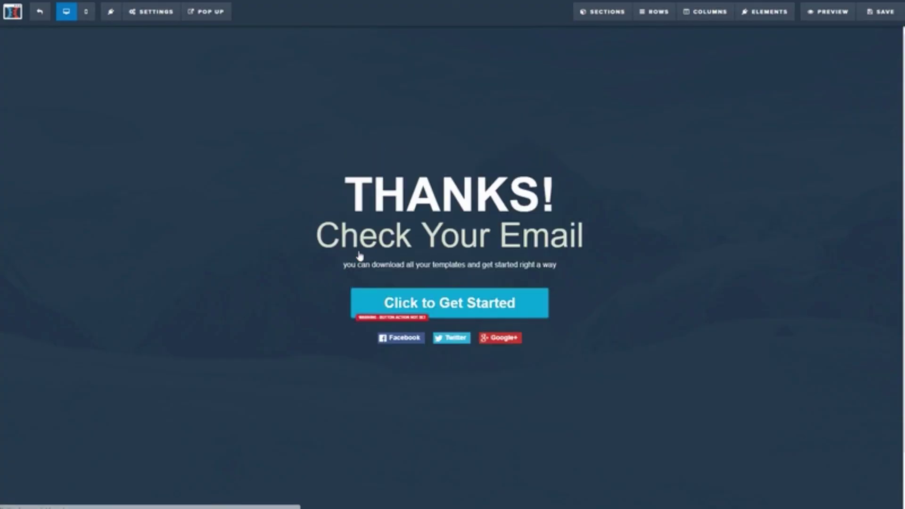
click(657, 359)
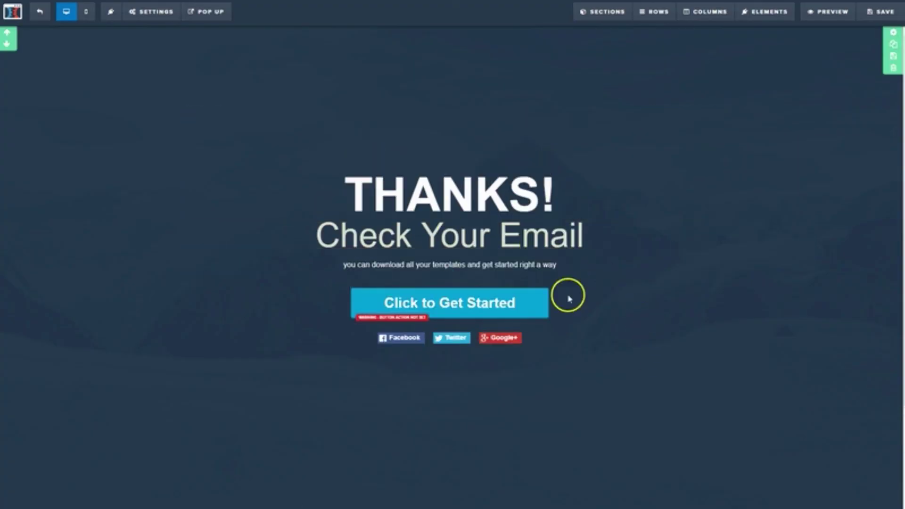
click(514, 265)
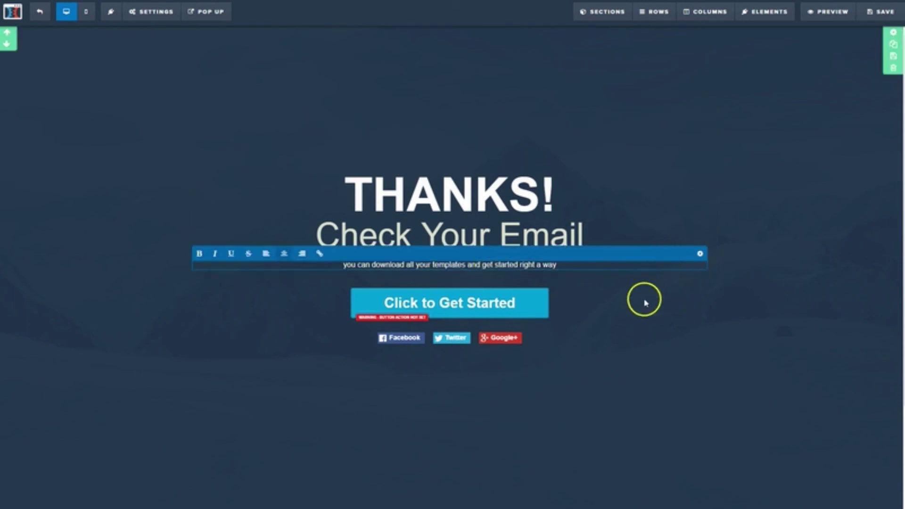
click(645, 299)
click(699, 254)
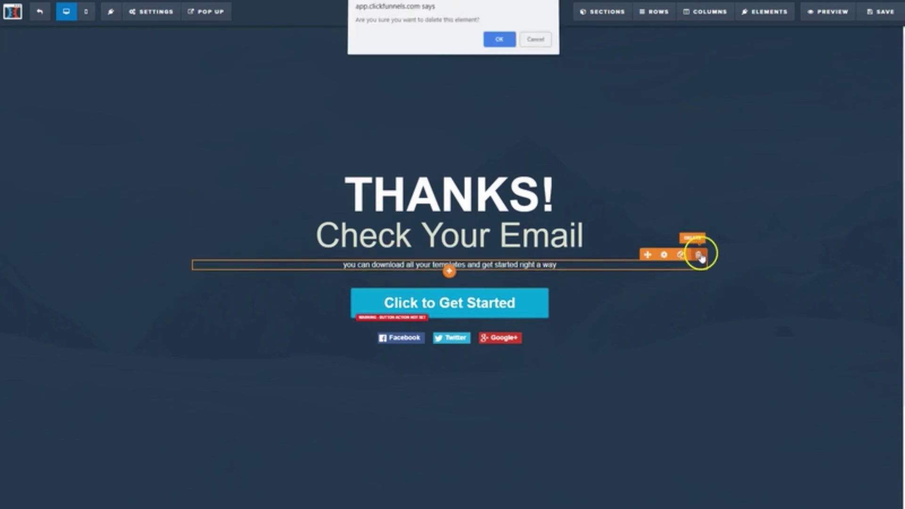
click(502, 39)
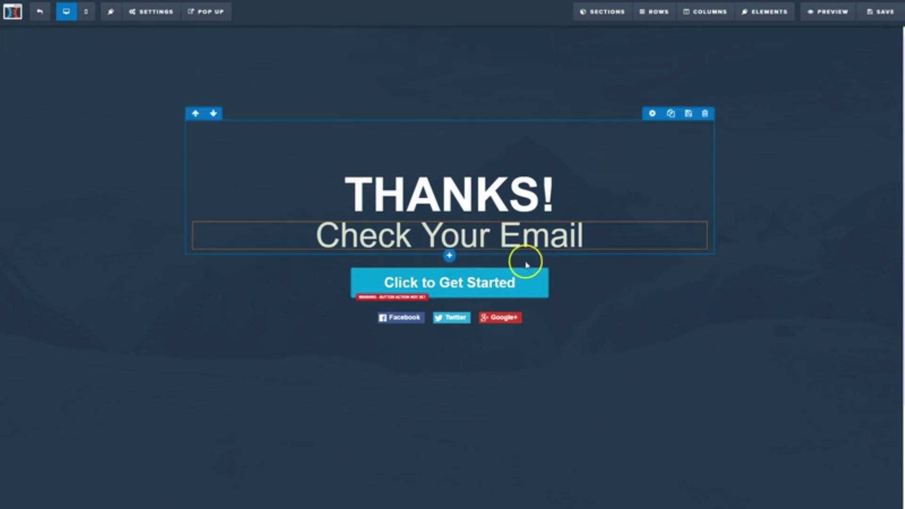
click(389, 292)
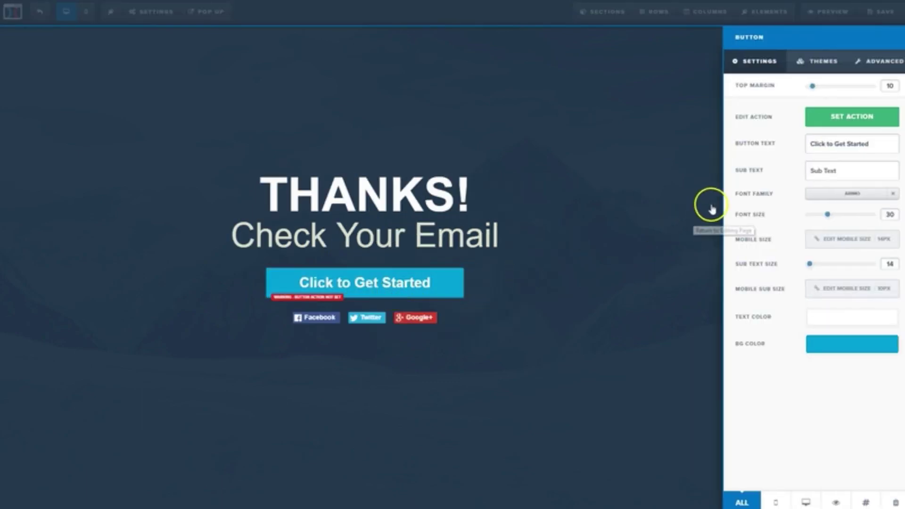
click(854, 119)
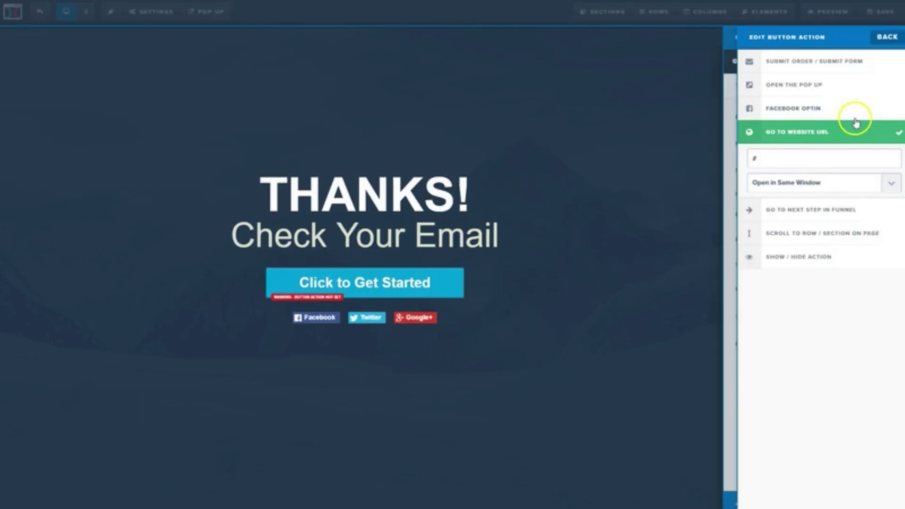
double_click(794, 158)
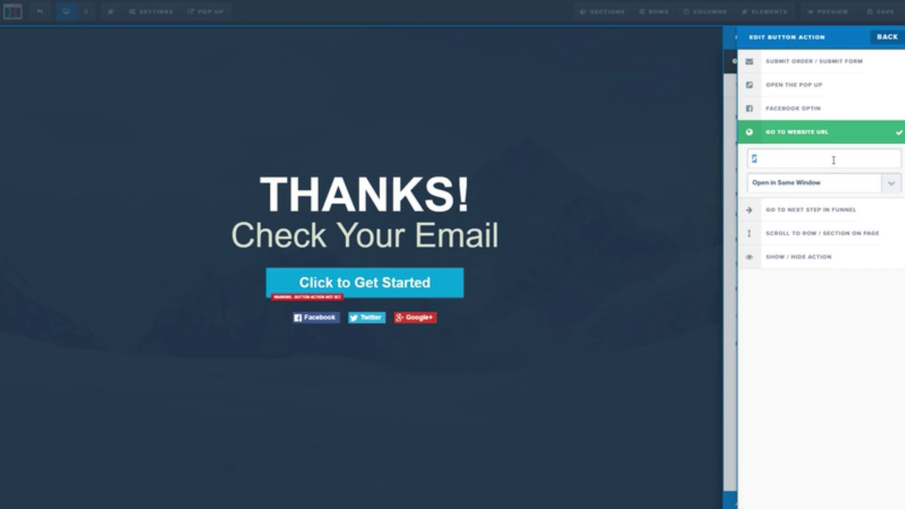
text(https://clickfunnels.com)
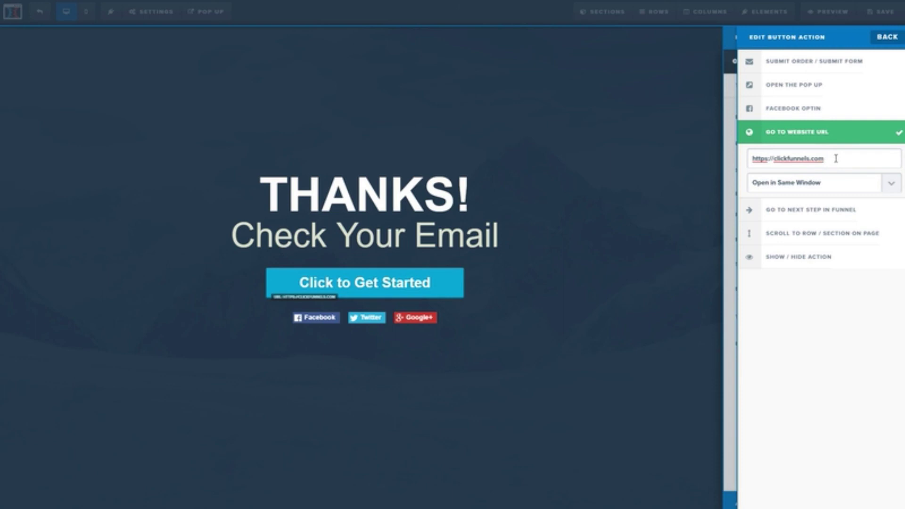
click(766, 333)
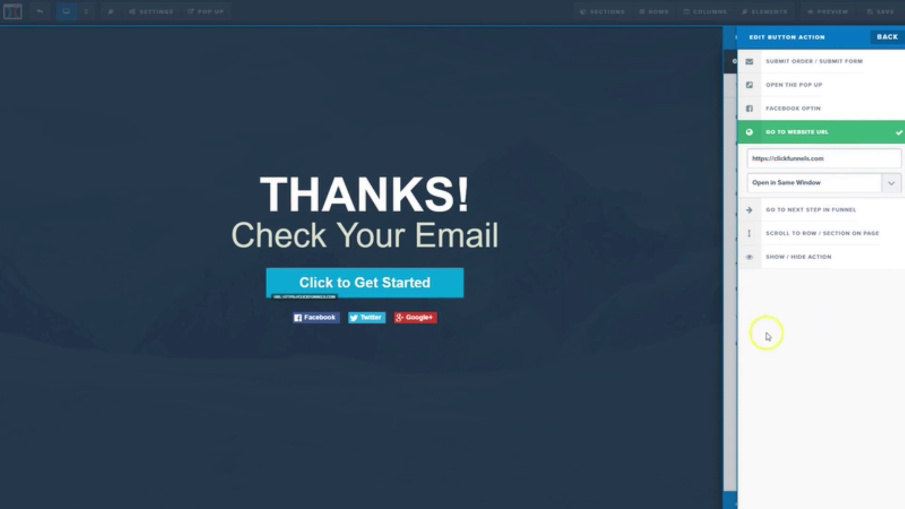
click(630, 231)
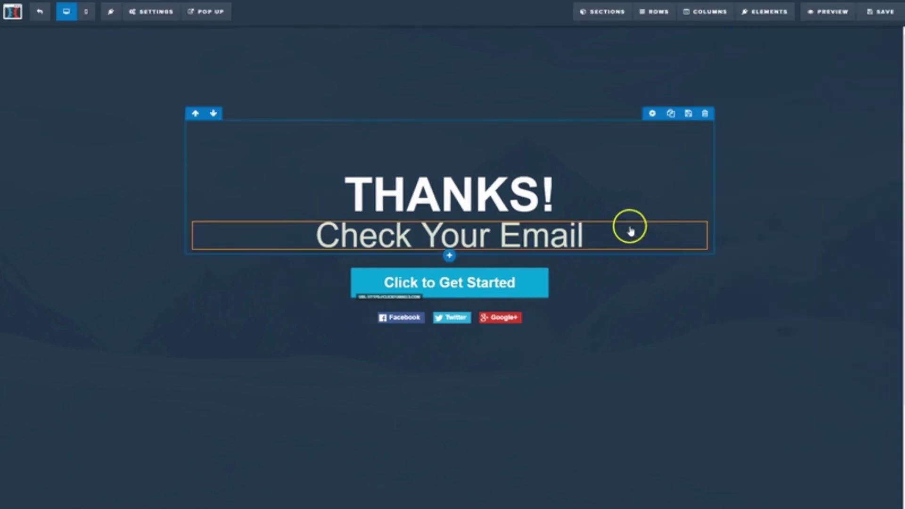
click(879, 12)
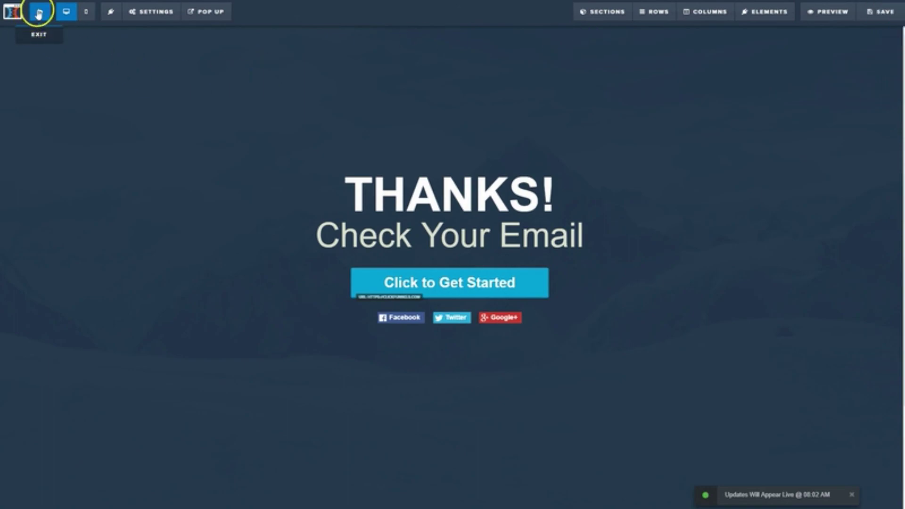
click(38, 13)
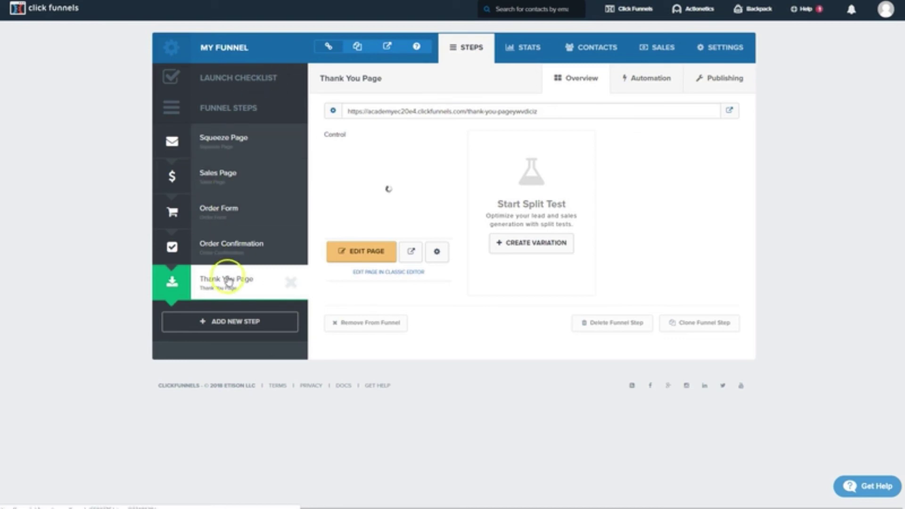
Step: Show the Squeeze Page step overview and select its full funnel URL
click(232, 175)
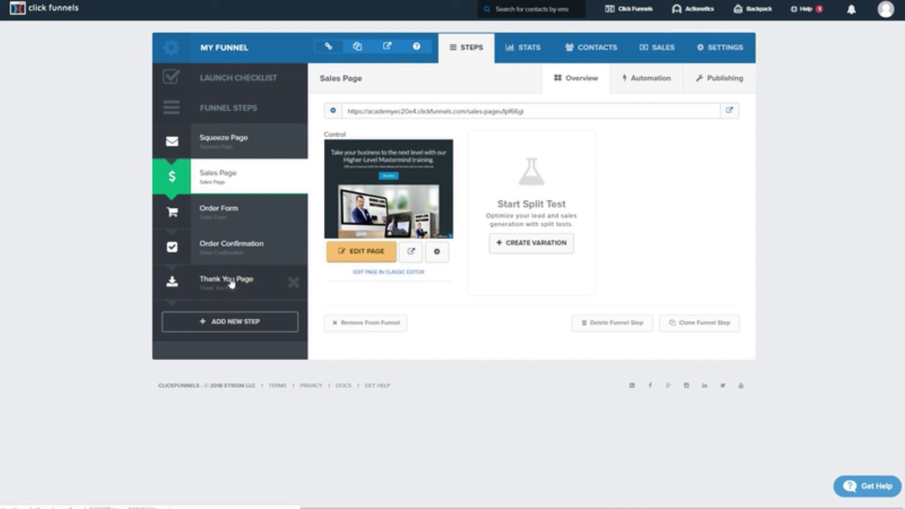
click(228, 139)
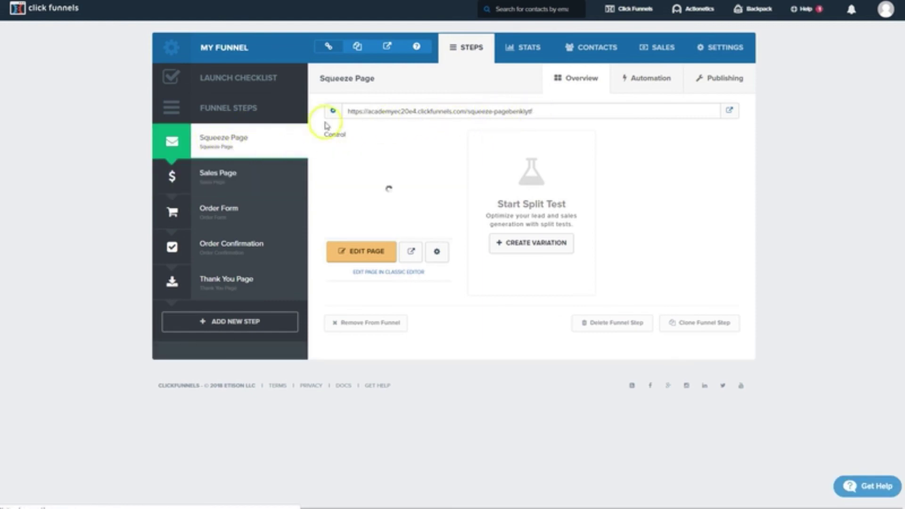
click(509, 112)
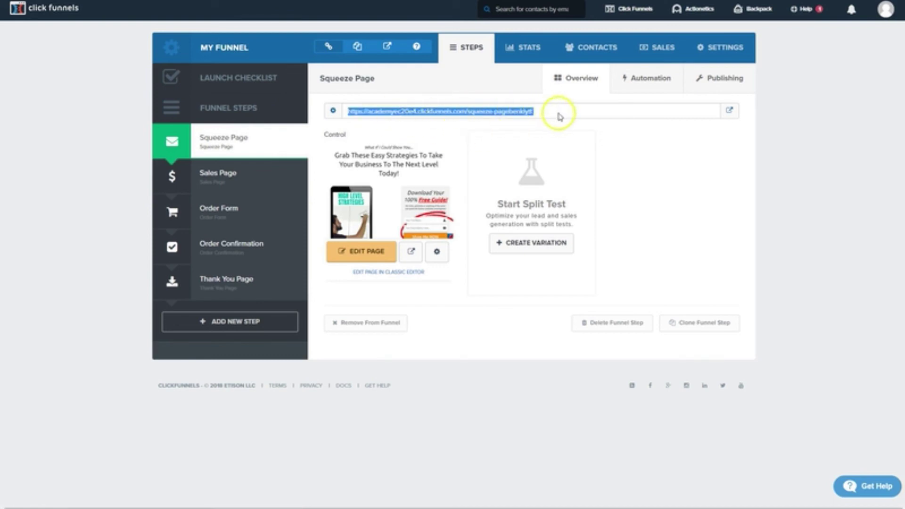